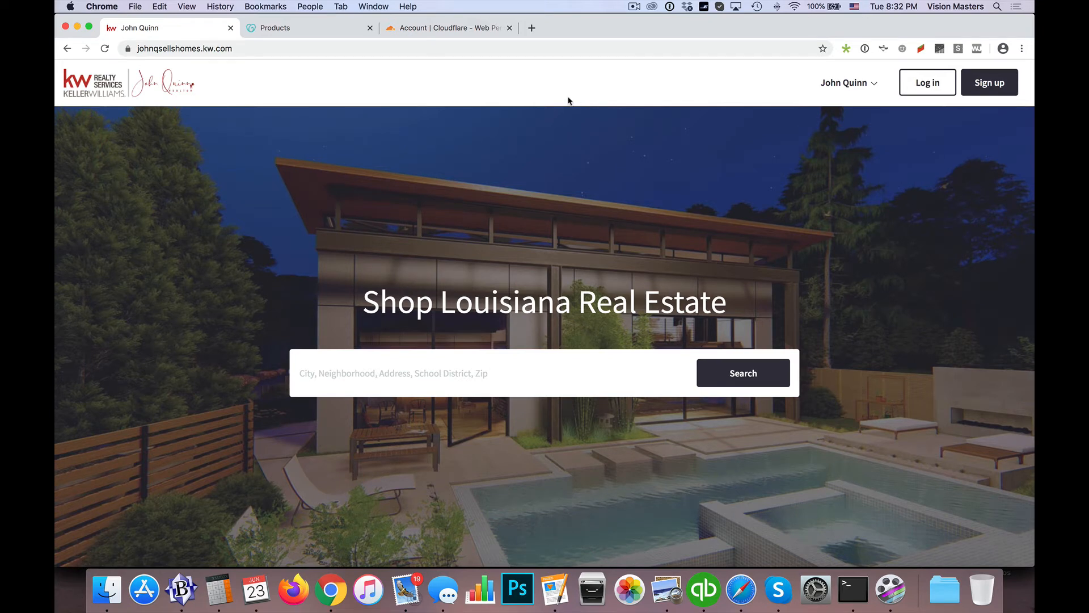
# Switch to Safari and check the full https address of the custom domain's page
pyautogui.press('super+Tab')
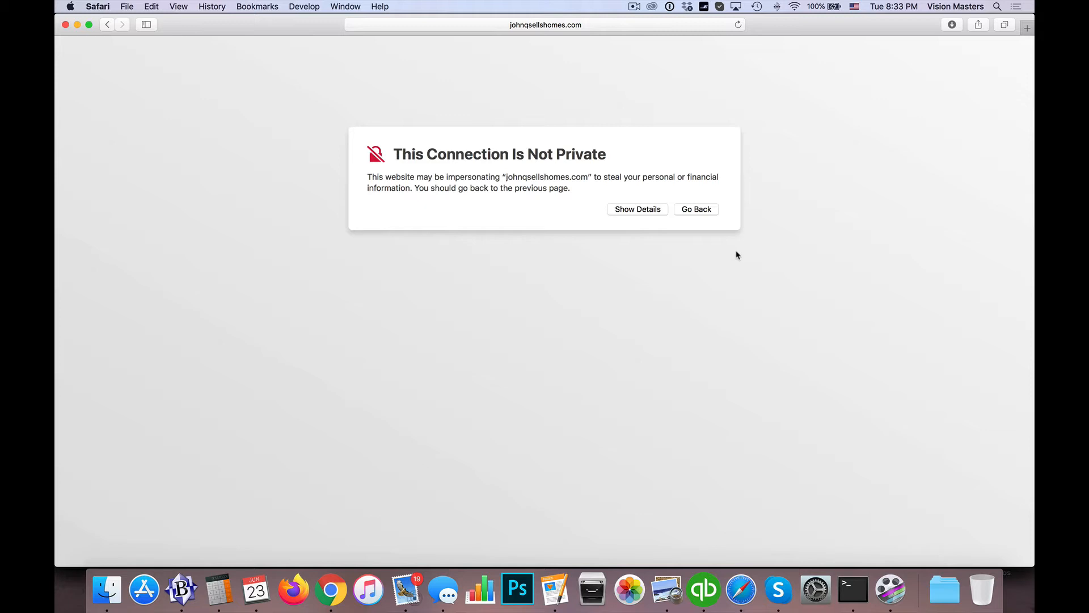
pyautogui.click(530, 25)
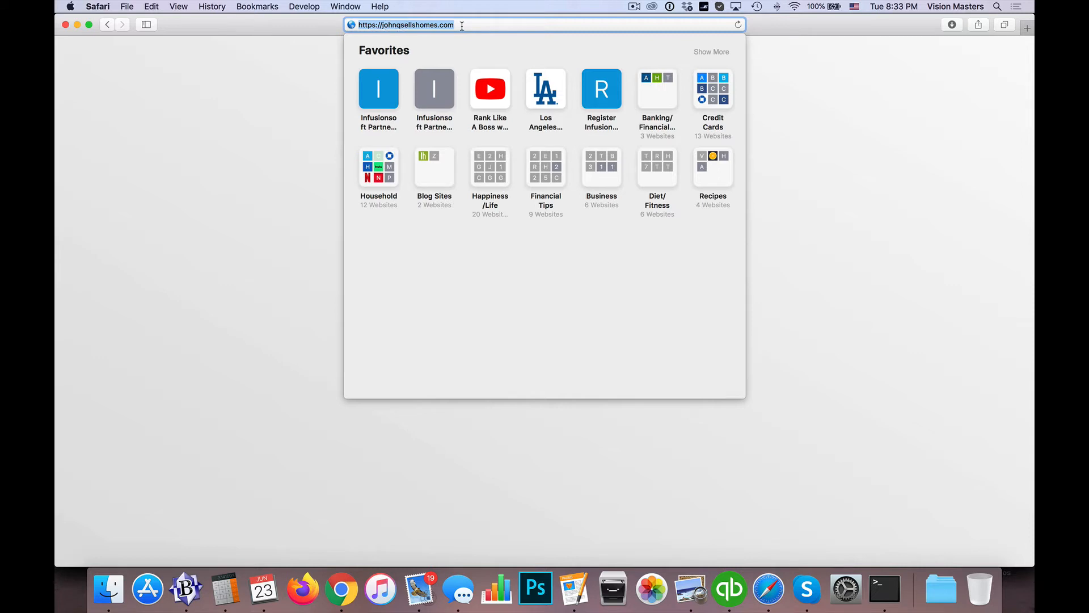
pyautogui.click(273, 90)
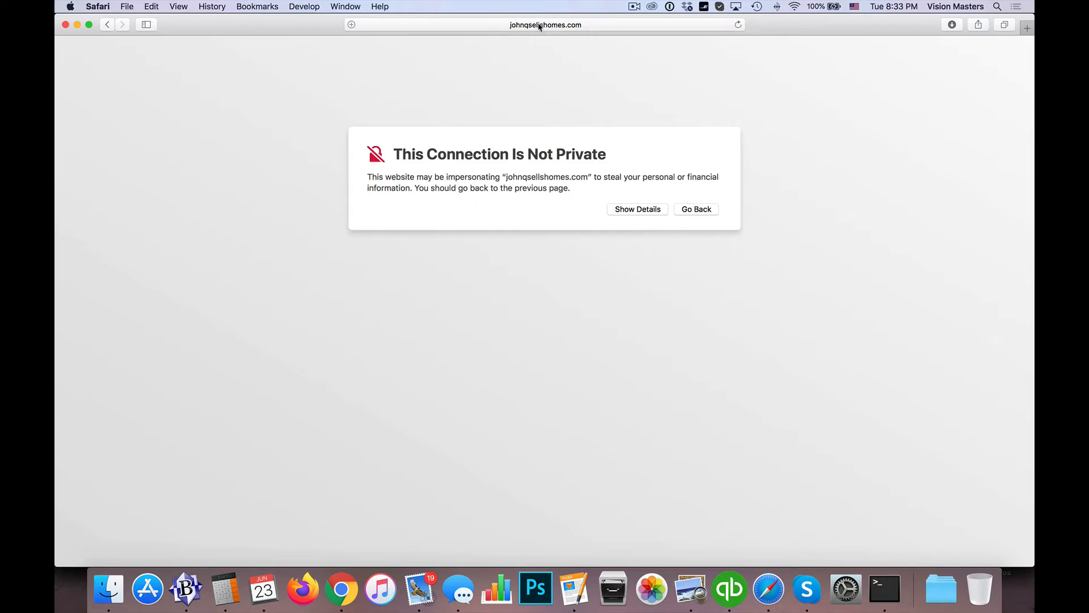
# Switch back to Chrome and open DNS management for the custom domain in the GoDaddy account
pyautogui.press('super+Tab')
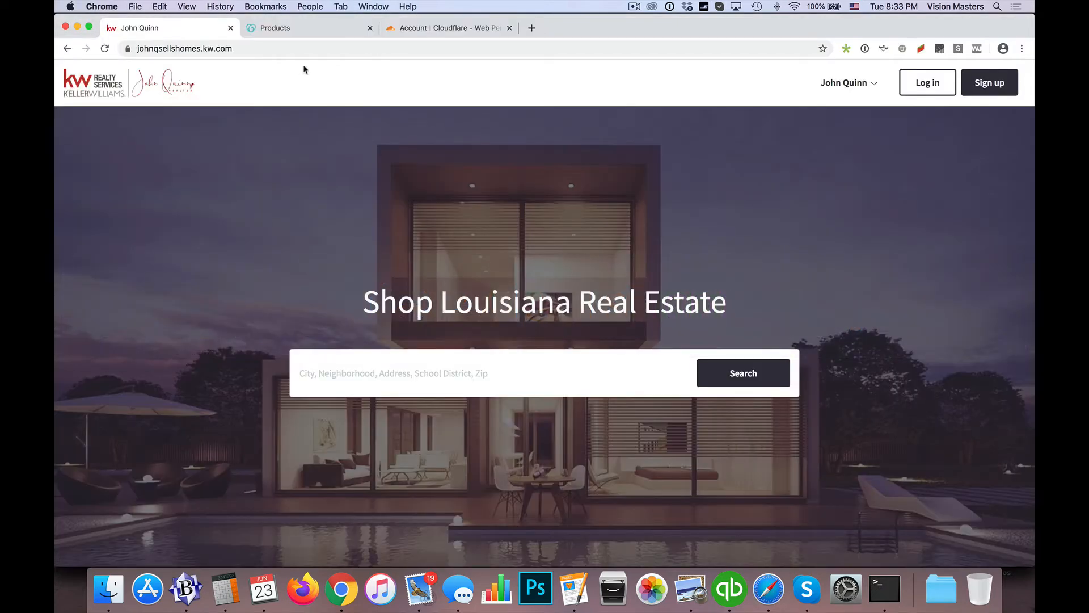
pyautogui.click(296, 29)
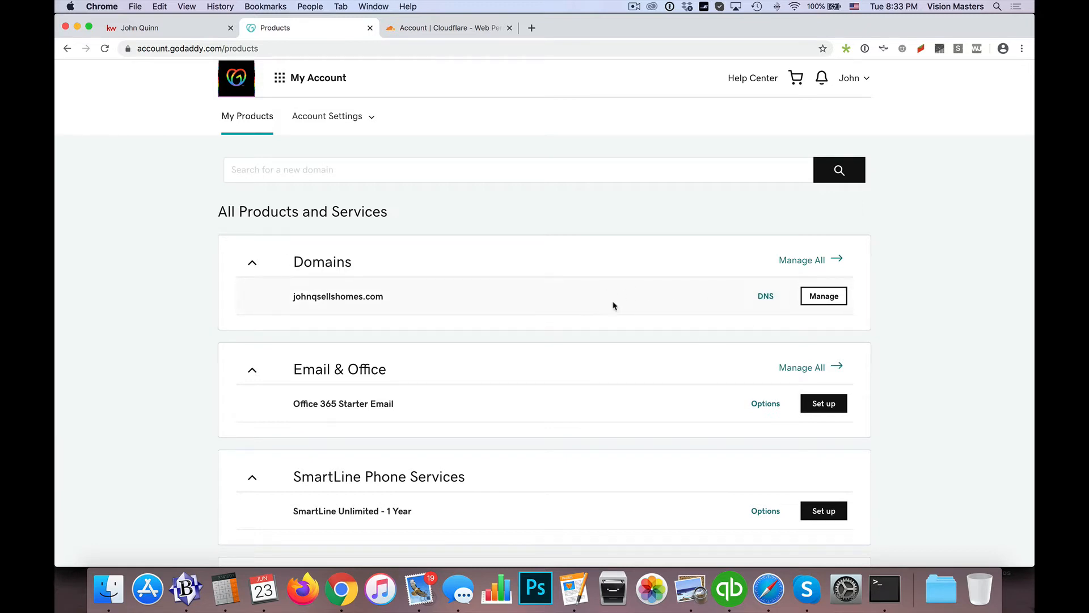
pyautogui.click(765, 295)
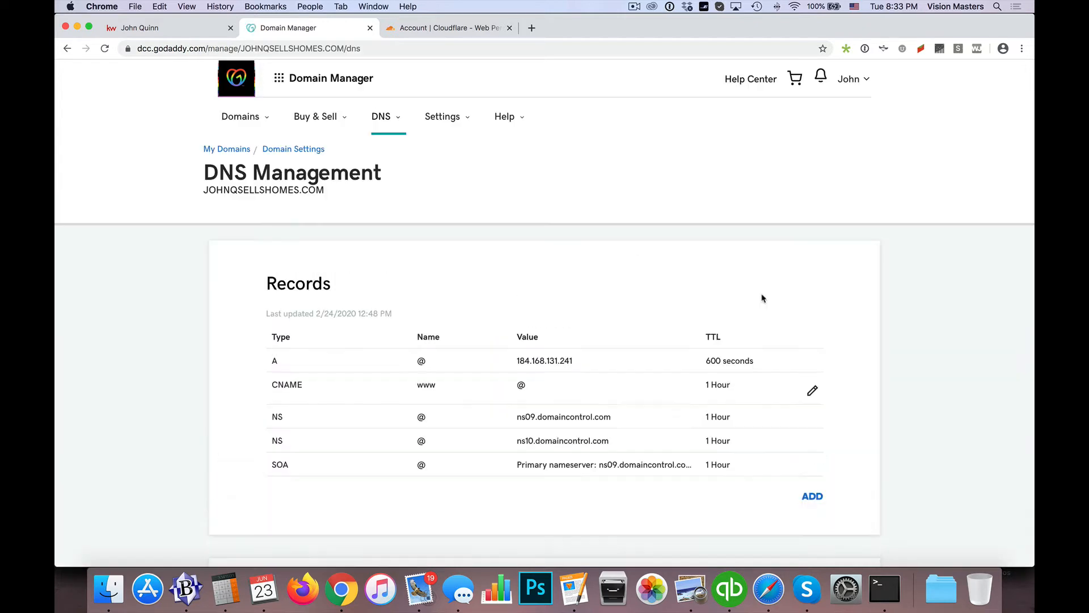
# Examine the domain's forwarding address, DNS records and nameservers on GoDaddy's DNS management page
pyautogui.scroll(-10, 763, 298)
pyautogui.scroll(-2, 762, 297)
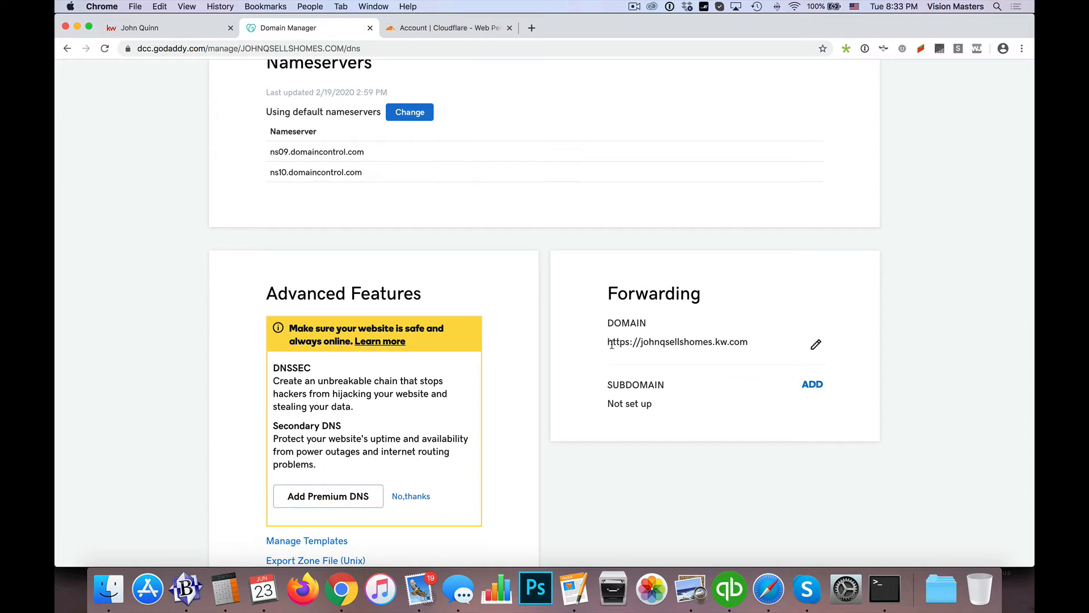
pyautogui.moveTo(611, 343); pyautogui.dragTo(748, 342)
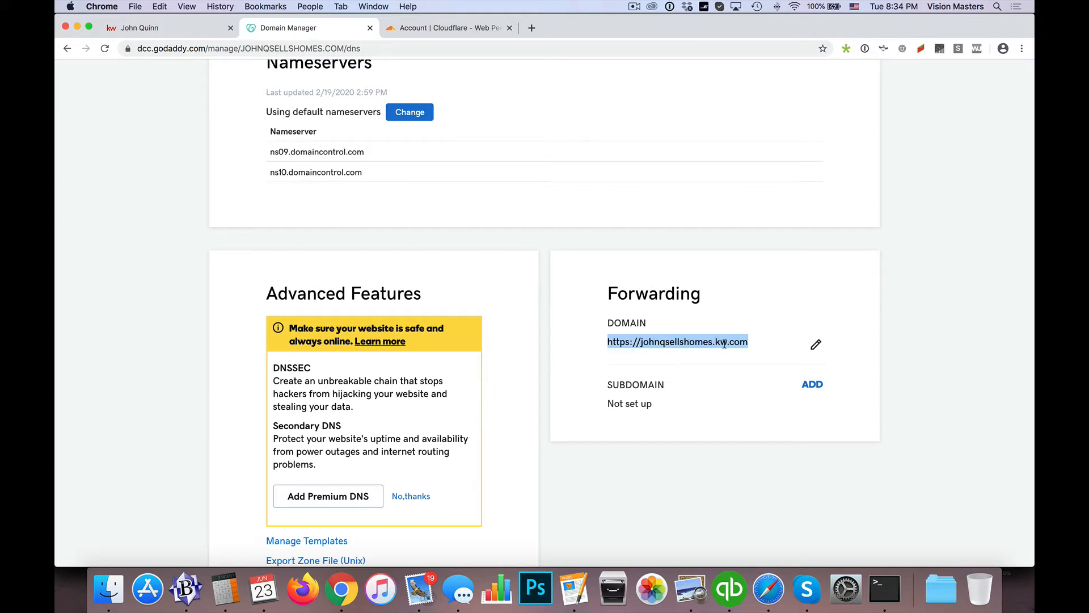
pyautogui.scroll(15, 718, 344)
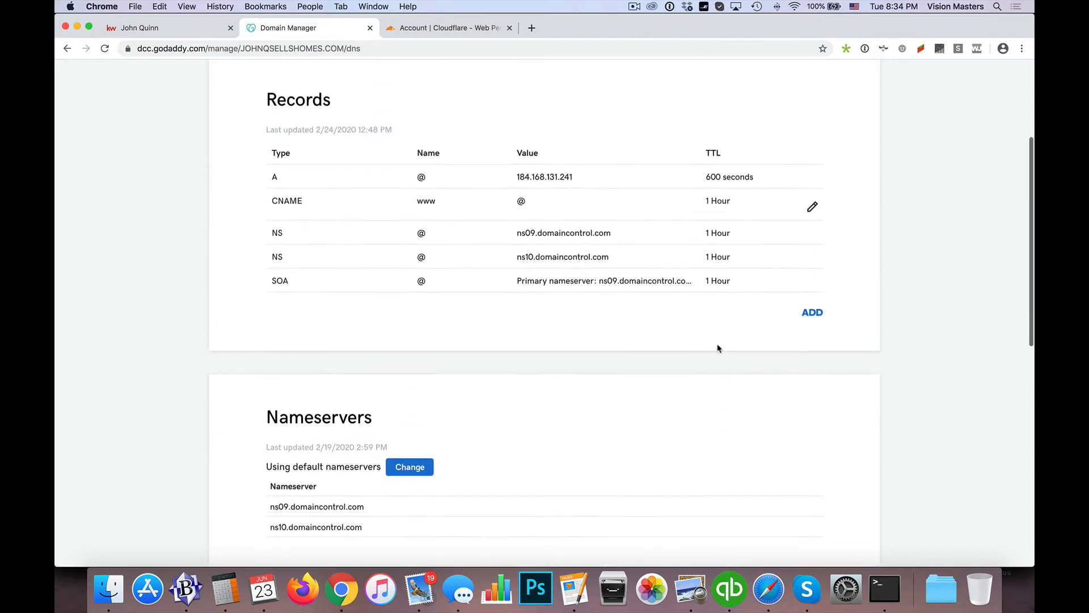
pyautogui.doubleClick(251, 196)
pyautogui.moveTo(251, 196); pyautogui.dragTo(304, 194)
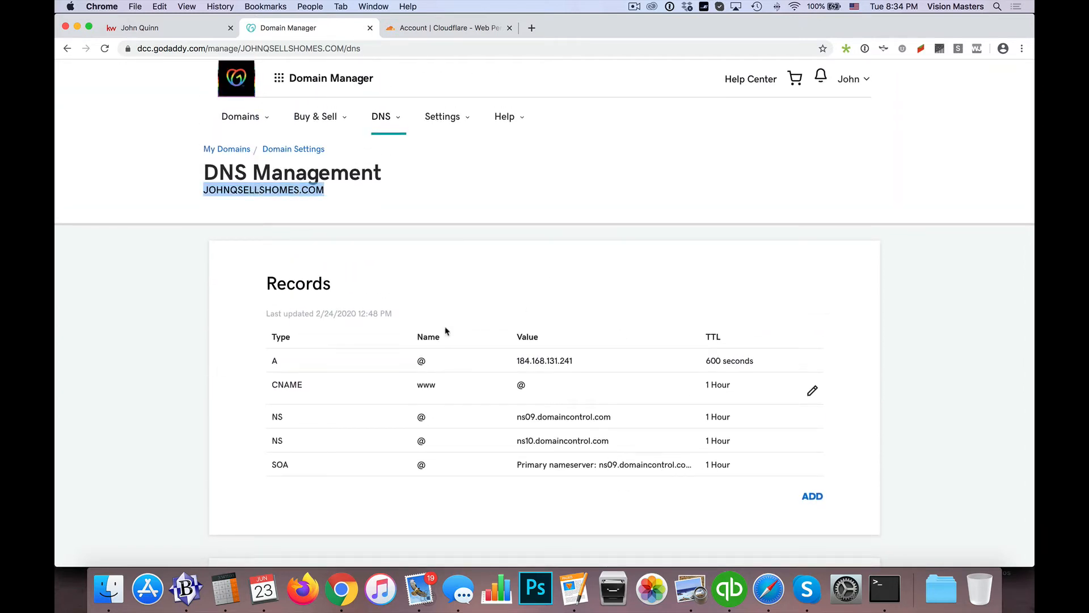
pyautogui.scroll(-10, 631, 447)
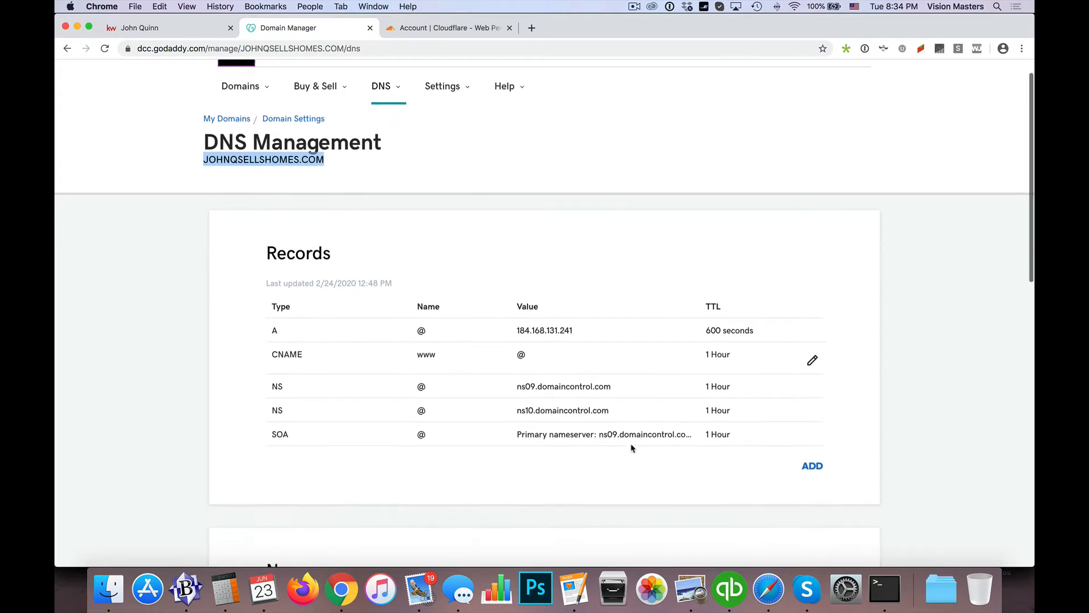
pyautogui.scroll(-4, 632, 448)
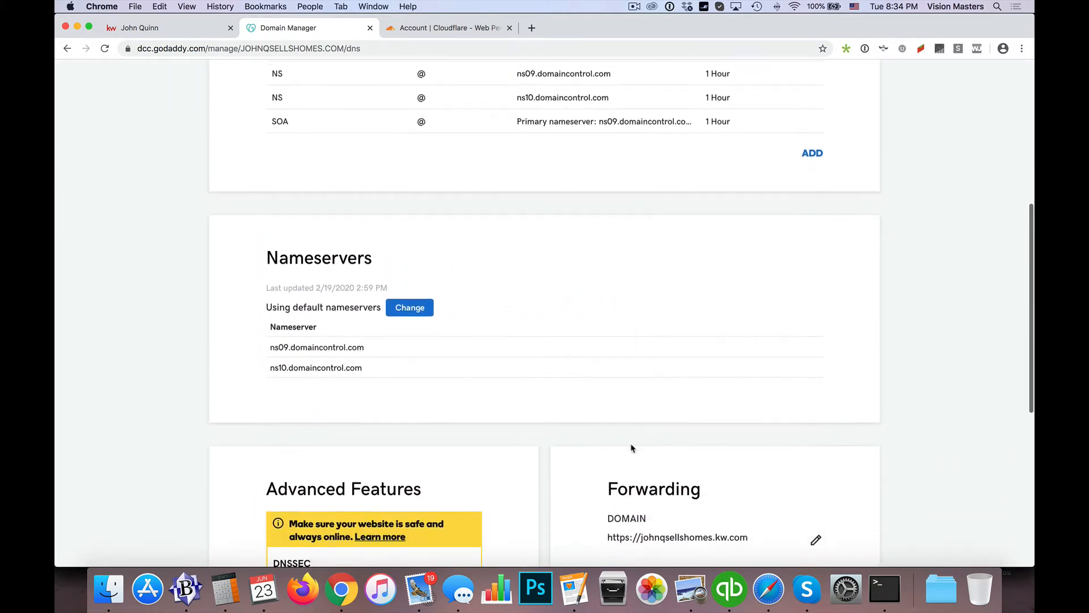
pyautogui.scroll(3, 632, 448)
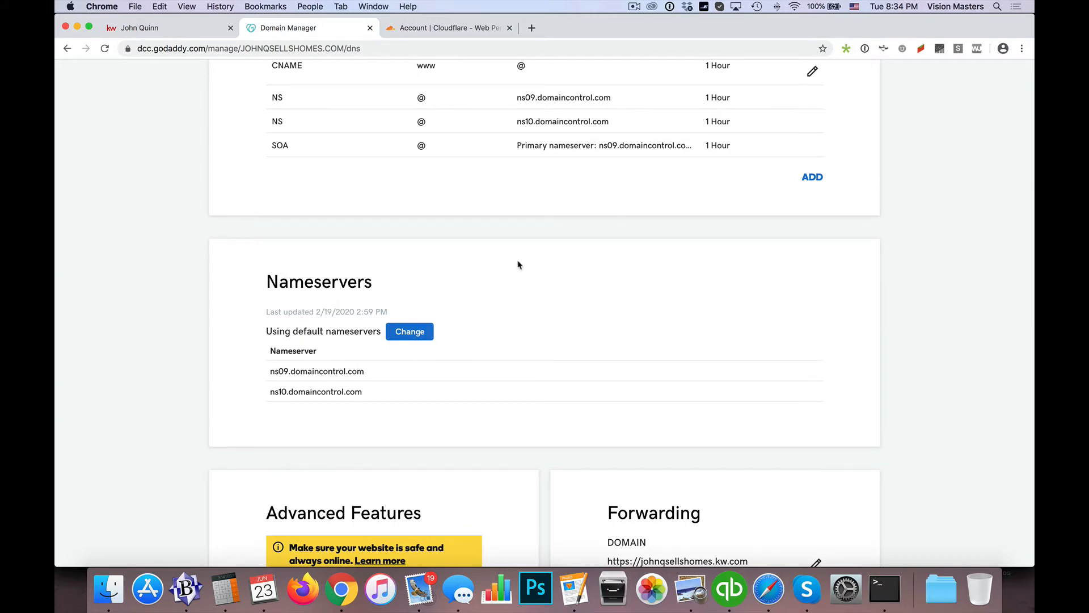
pyautogui.scroll(6, 516, 263)
# Open the pending domain's overview in Cloudflare and review the nameservers to remove and their replacements
pyautogui.click(446, 28)
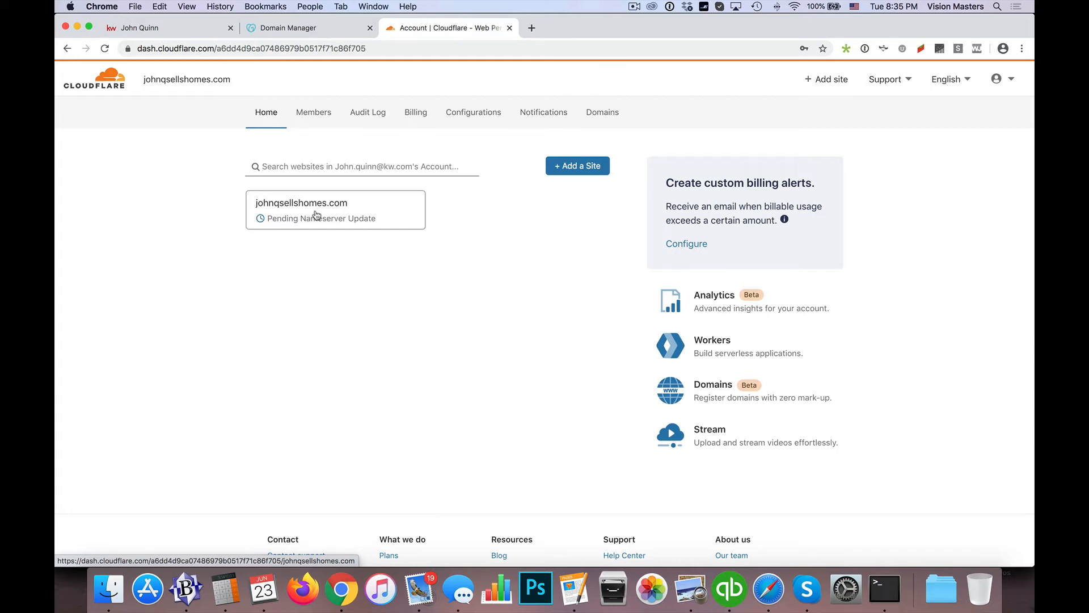
pyautogui.click(311, 216)
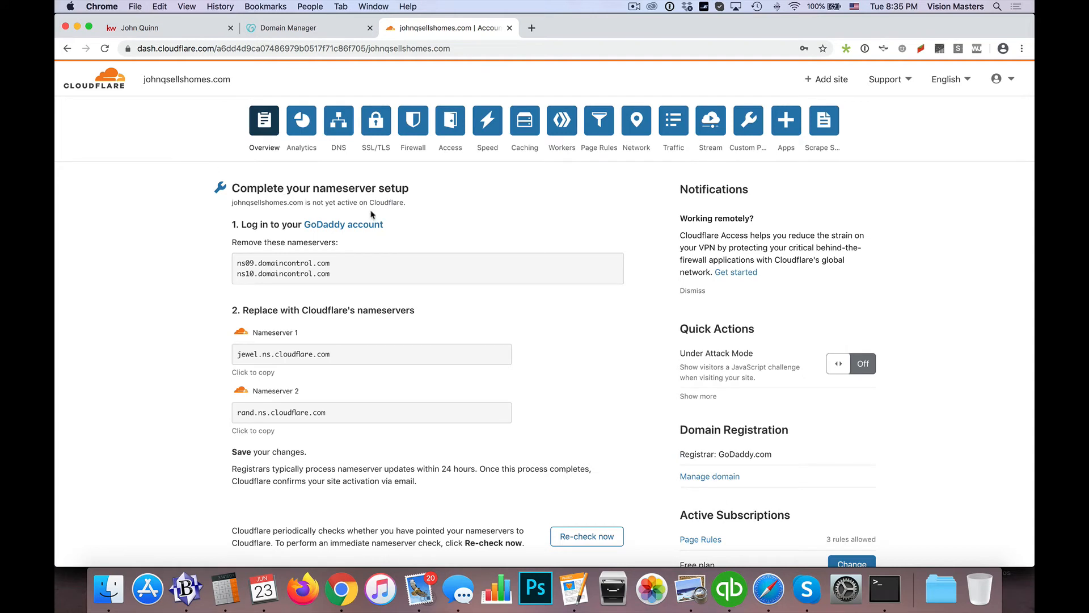
pyautogui.scroll(-1, 219, 241)
pyautogui.scroll(-1, 219, 240)
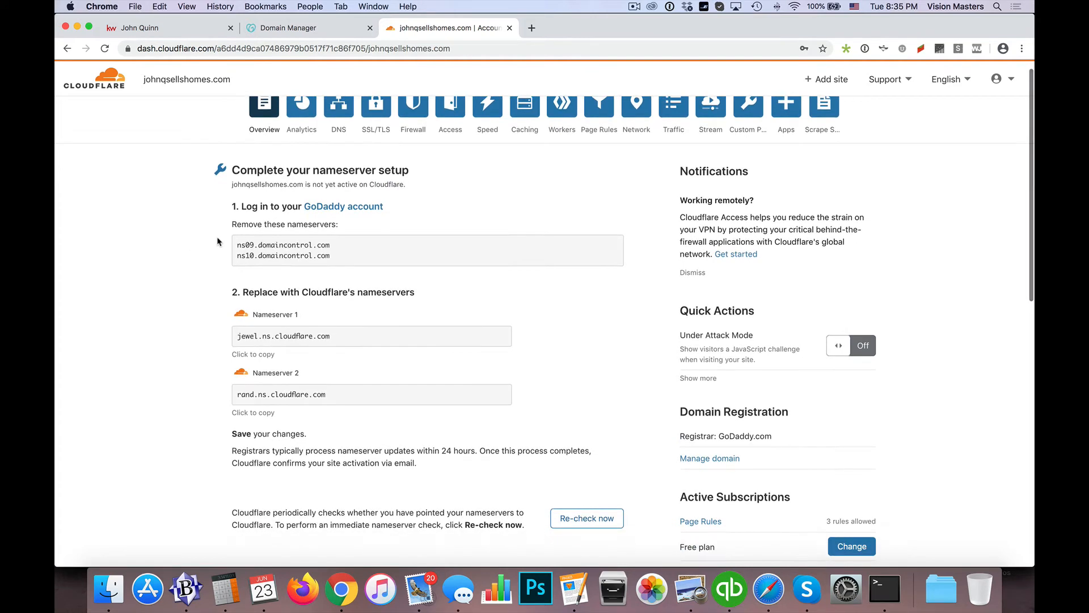
pyautogui.moveTo(238, 225); pyautogui.dragTo(341, 254)
pyautogui.scroll(-1, 302, 238)
pyautogui.click(245, 243)
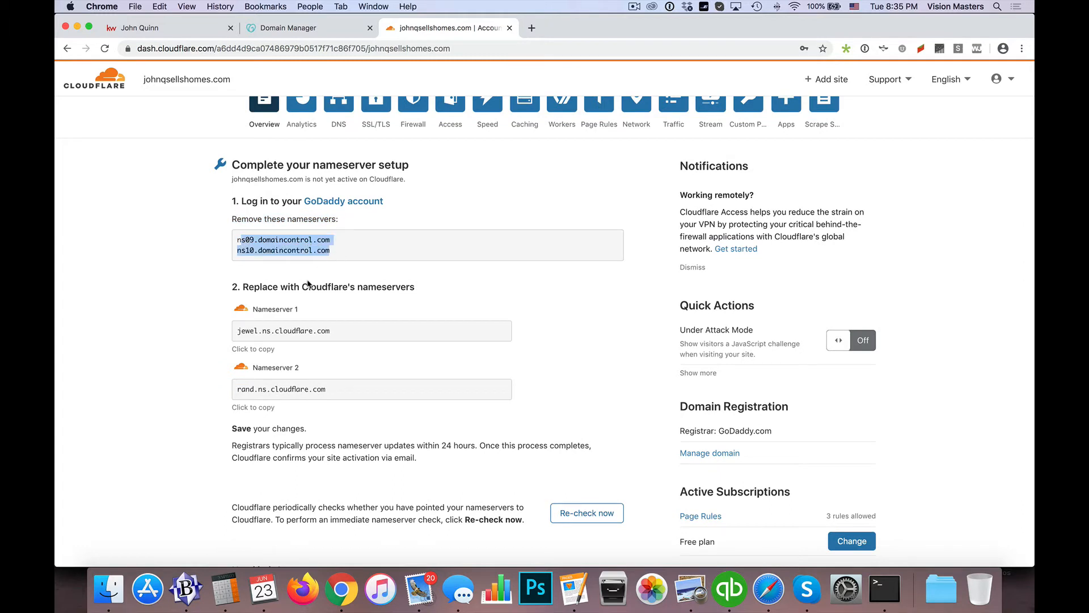
pyautogui.scroll(-2, 310, 281)
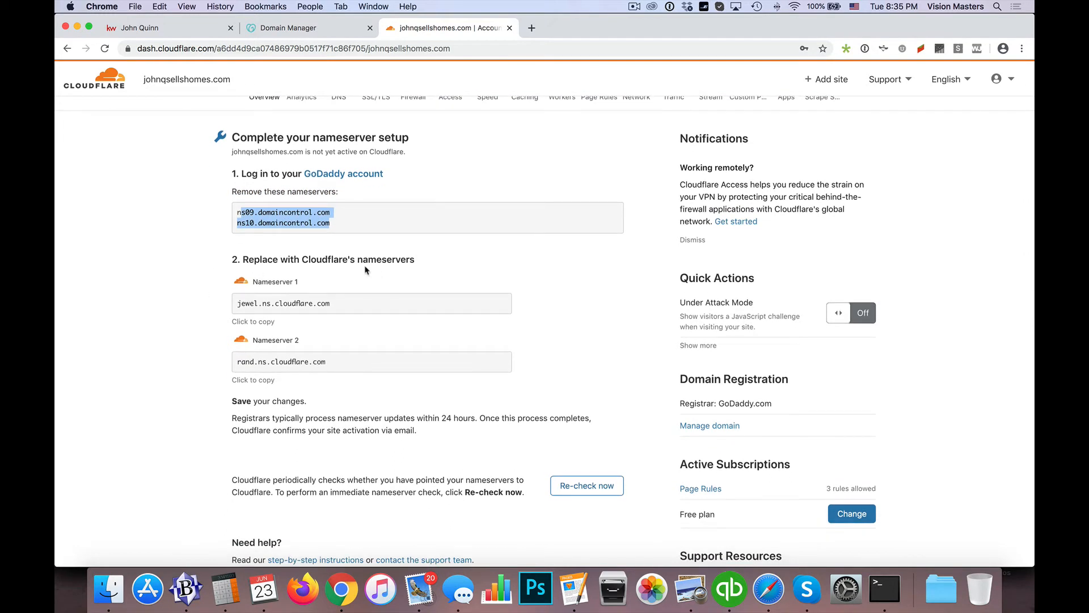
# Copy Cloudflare's first nameserver, jewel.ns.cloudflare.com, and enter it as Nameserver 1 in the domain's own-nameservers form in GoDaddy
pyautogui.click(257, 304)
pyautogui.press('super+c')
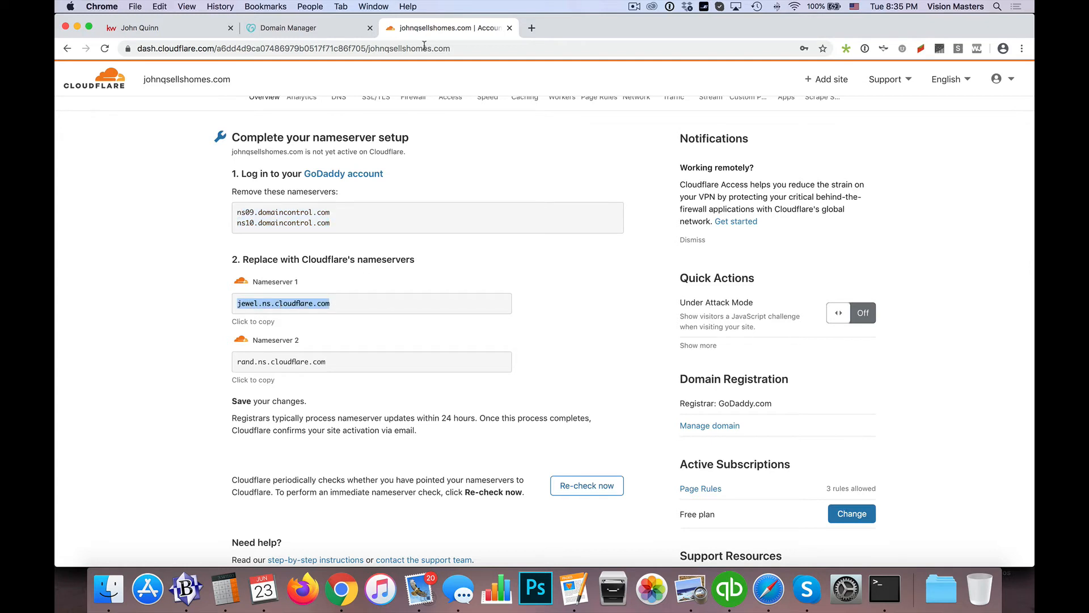
pyautogui.click(310, 30)
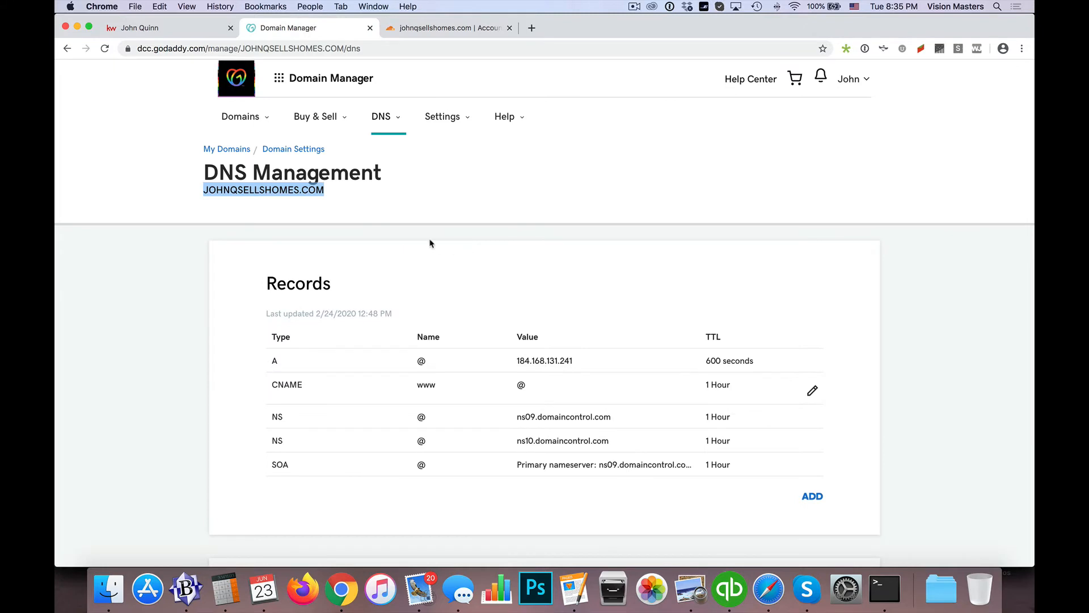
pyautogui.scroll(-5, 429, 242)
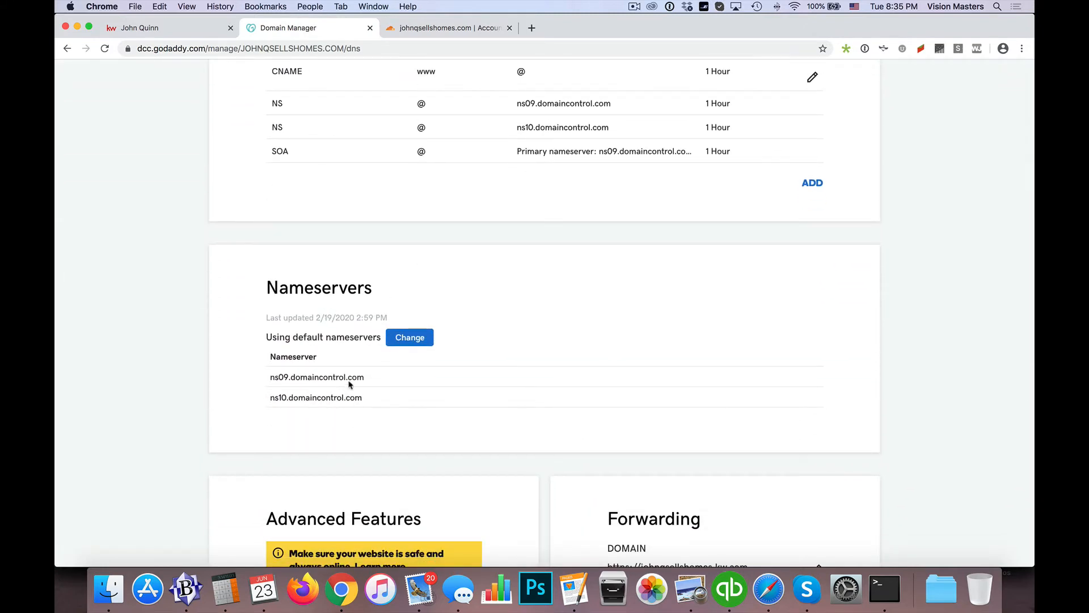
pyautogui.click(417, 339)
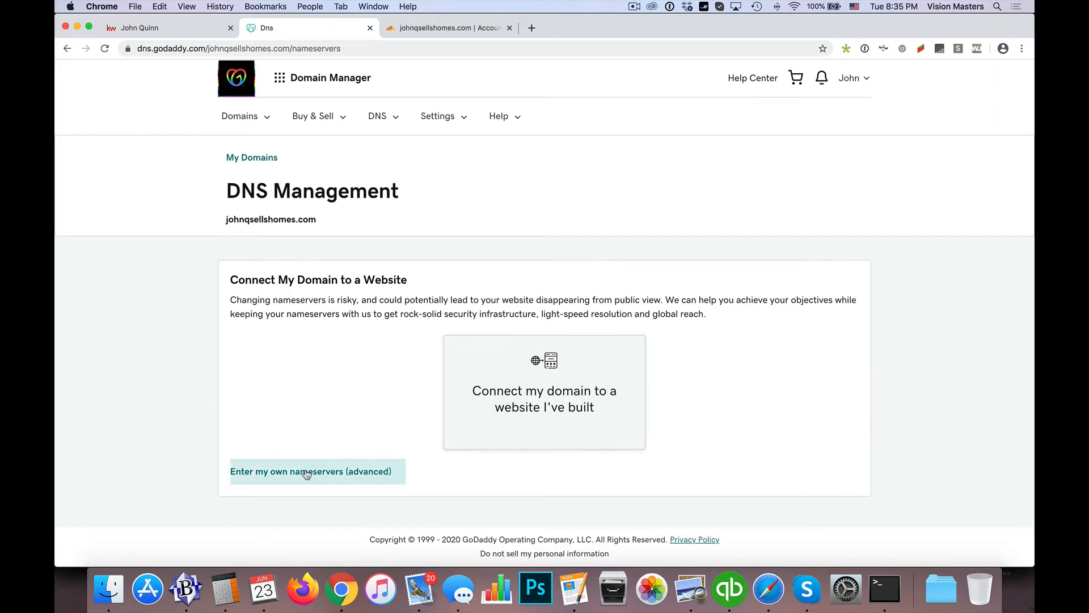
pyautogui.click(277, 475)
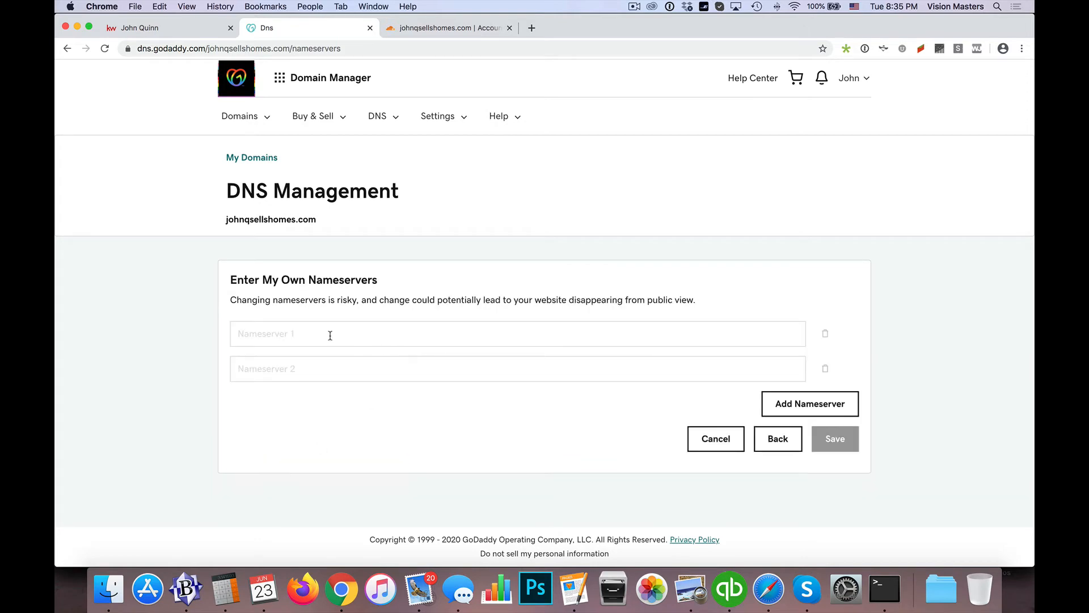
pyautogui.click(330, 335)
pyautogui.press('super+v')
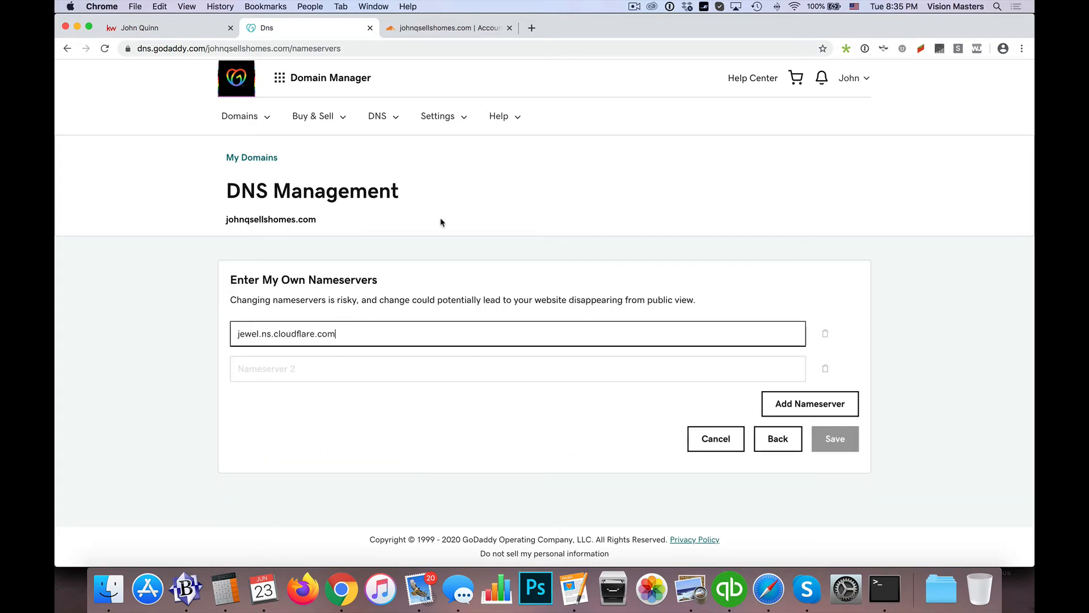
# Copy Cloudflare's second nameserver into Nameserver 2 in GoDaddy and save the custom nameservers
pyautogui.click(448, 27)
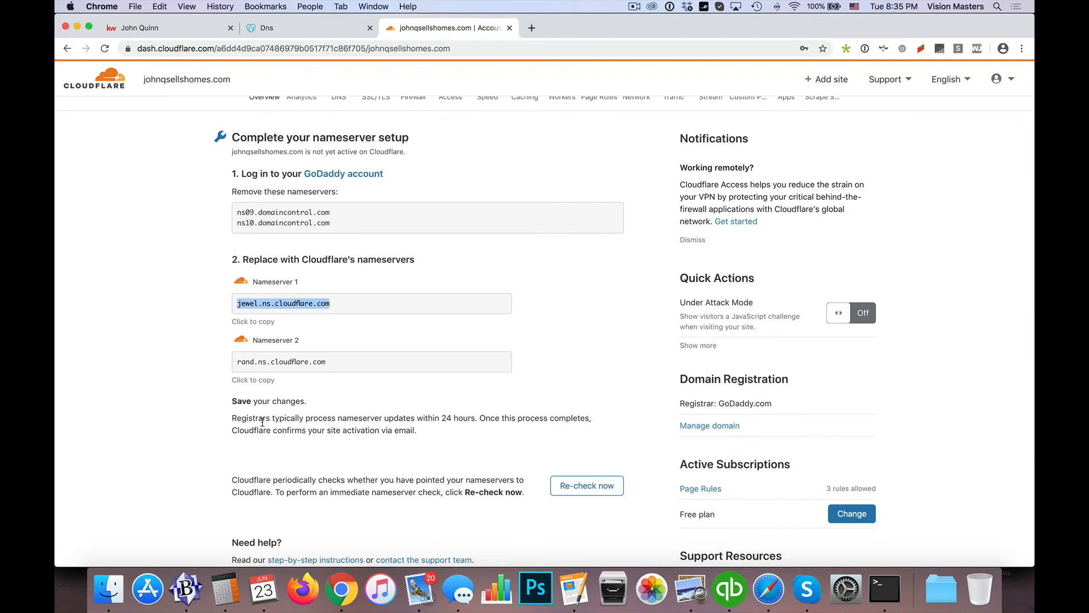
pyautogui.click(268, 359)
pyautogui.click(269, 359)
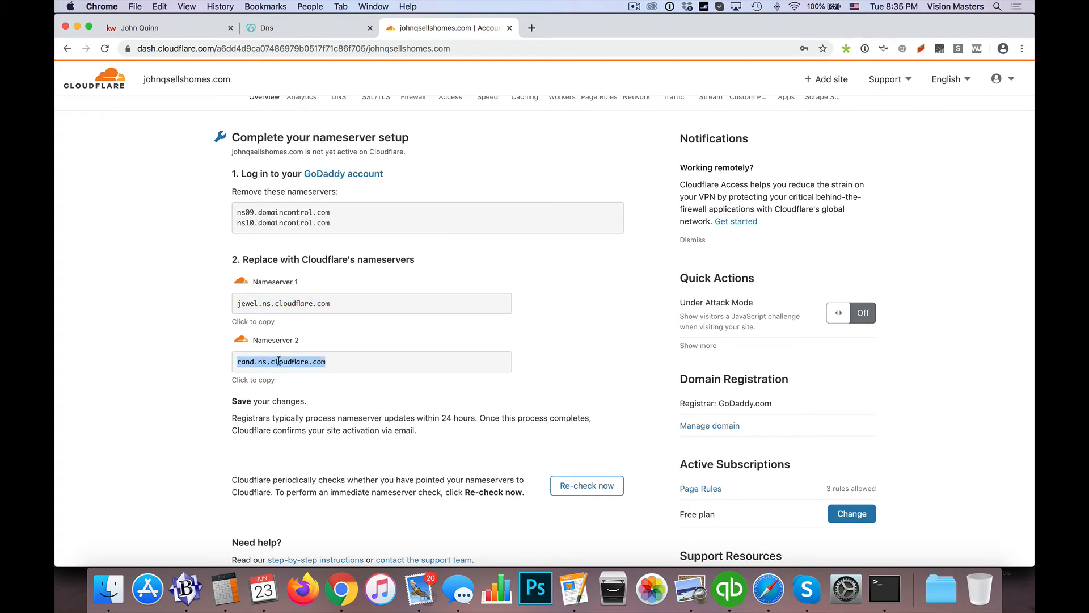
pyautogui.press('super+c')
pyautogui.click(306, 29)
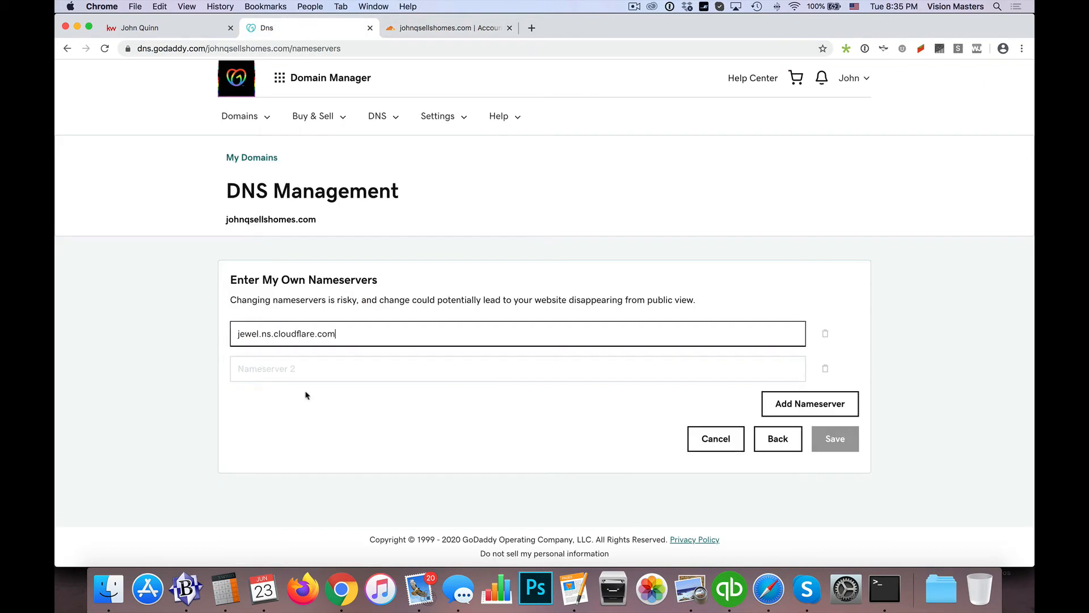
pyautogui.click(291, 373)
pyautogui.press('super+v')
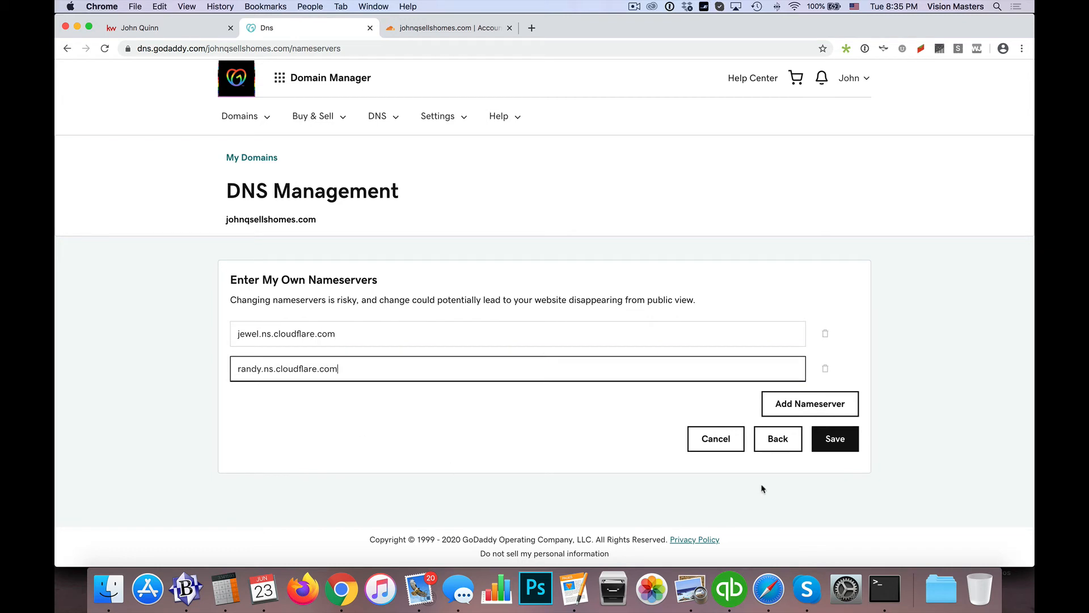
pyautogui.click(828, 446)
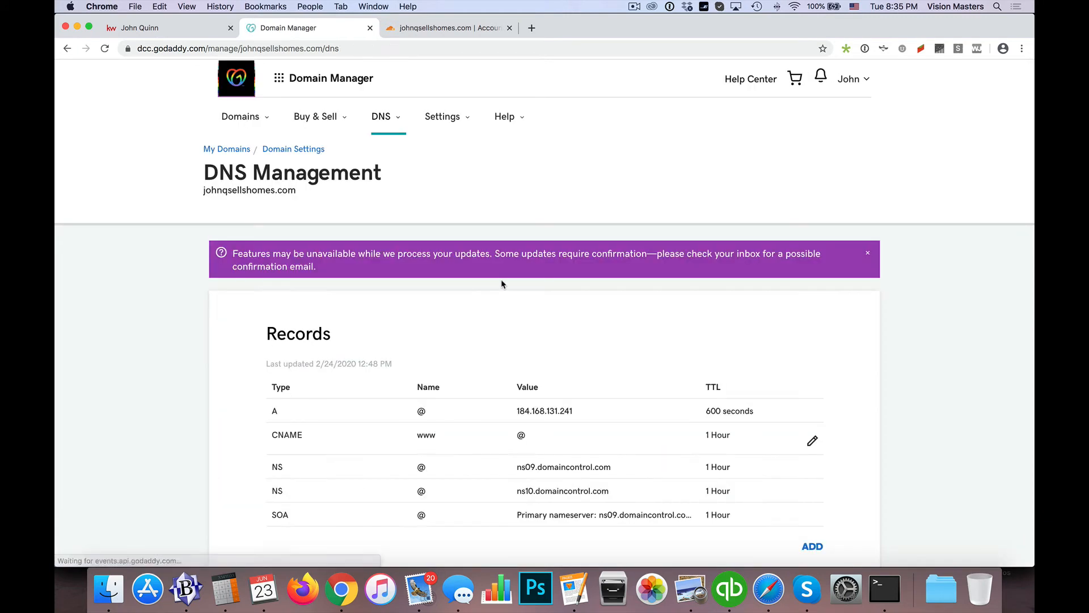
pyautogui.scroll(-1, 398, 352)
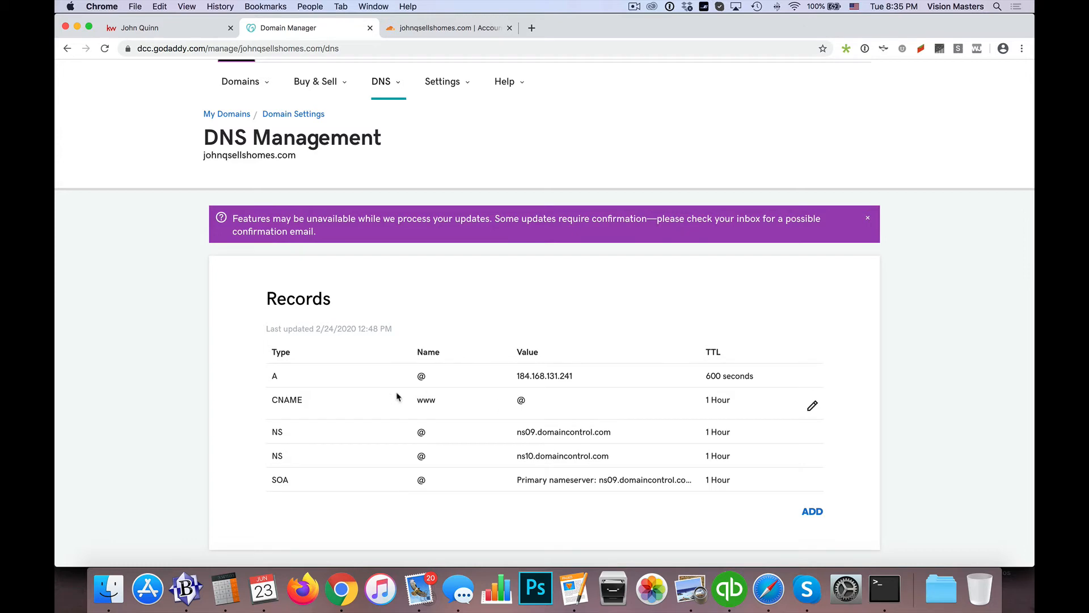
# Request an immediate nameserver re-check for the domain in Cloudflare
pyautogui.click(457, 28)
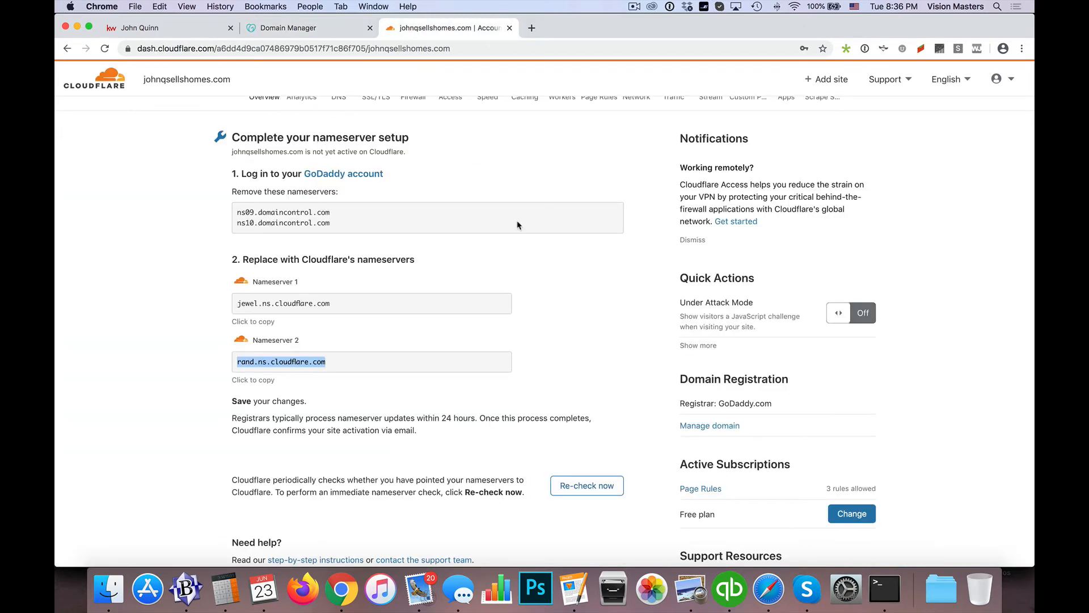
pyautogui.scroll(-2, 517, 225)
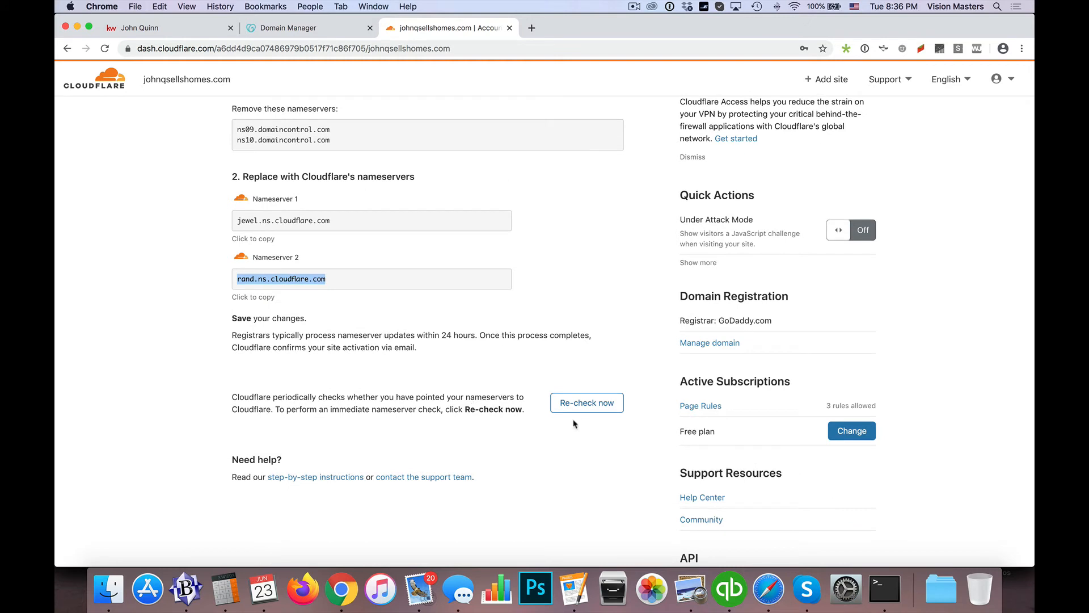
pyautogui.click(596, 411)
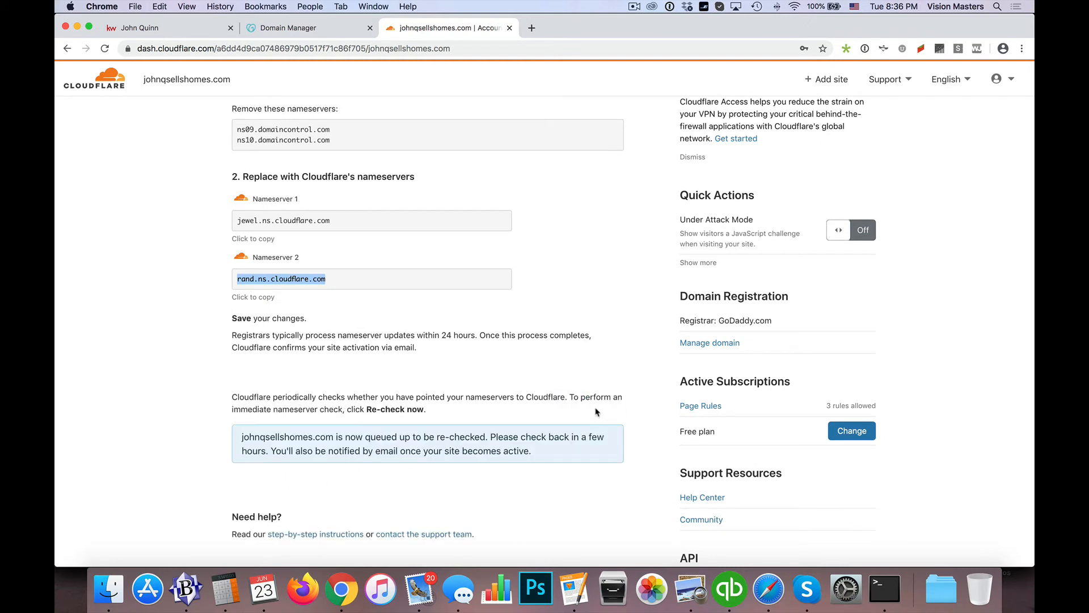
pyautogui.scroll(-2, 431, 418)
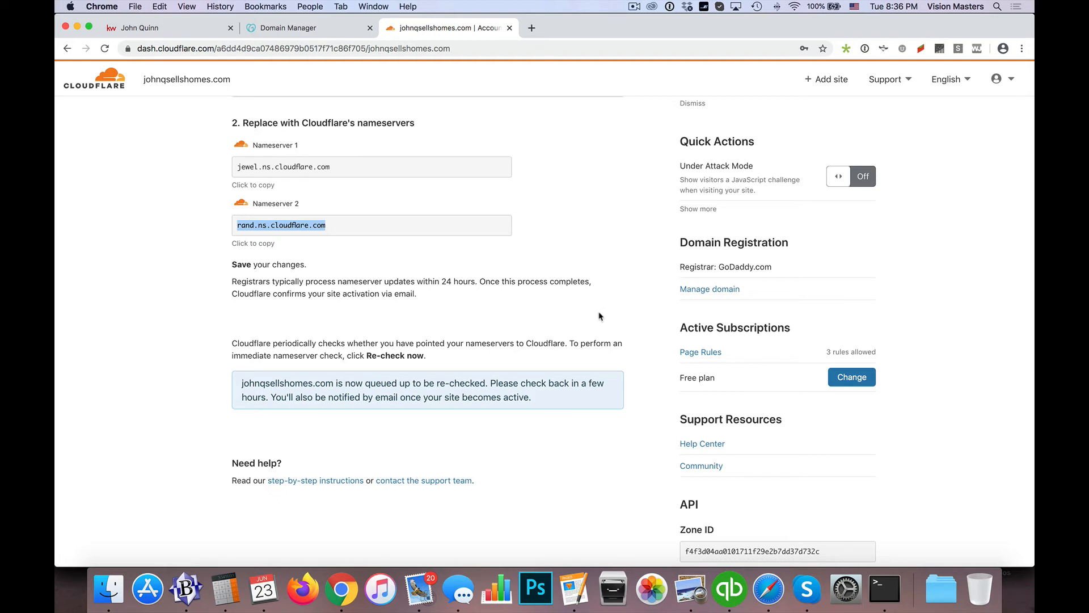
pyautogui.scroll(-1, 638, 303)
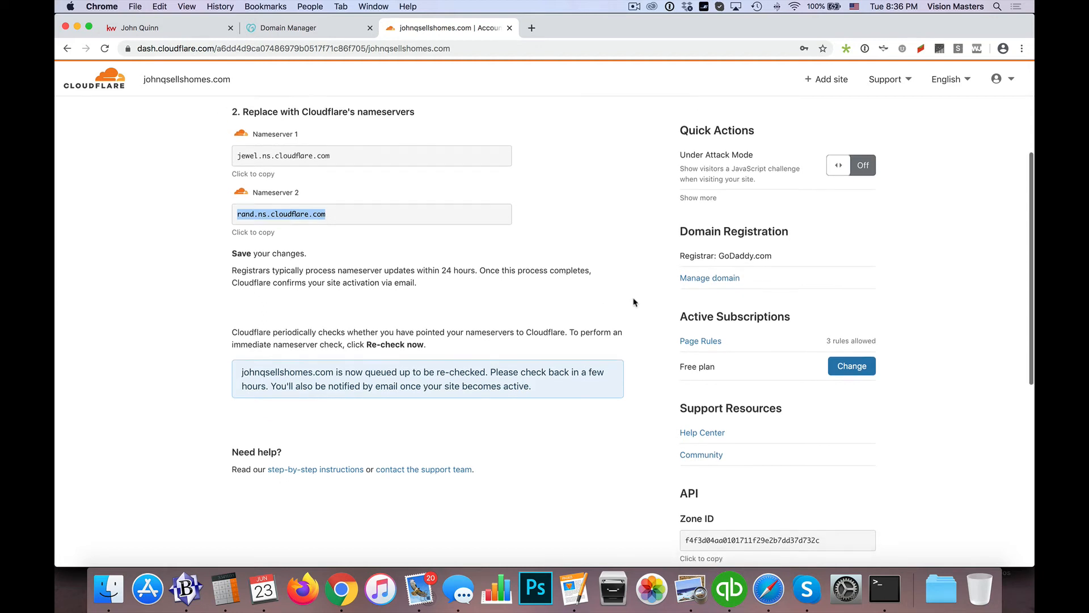
# Review the pending domain's nameserver setup, reload its overview, and request the nameserver re-check again
pyautogui.scroll(3, 636, 303)
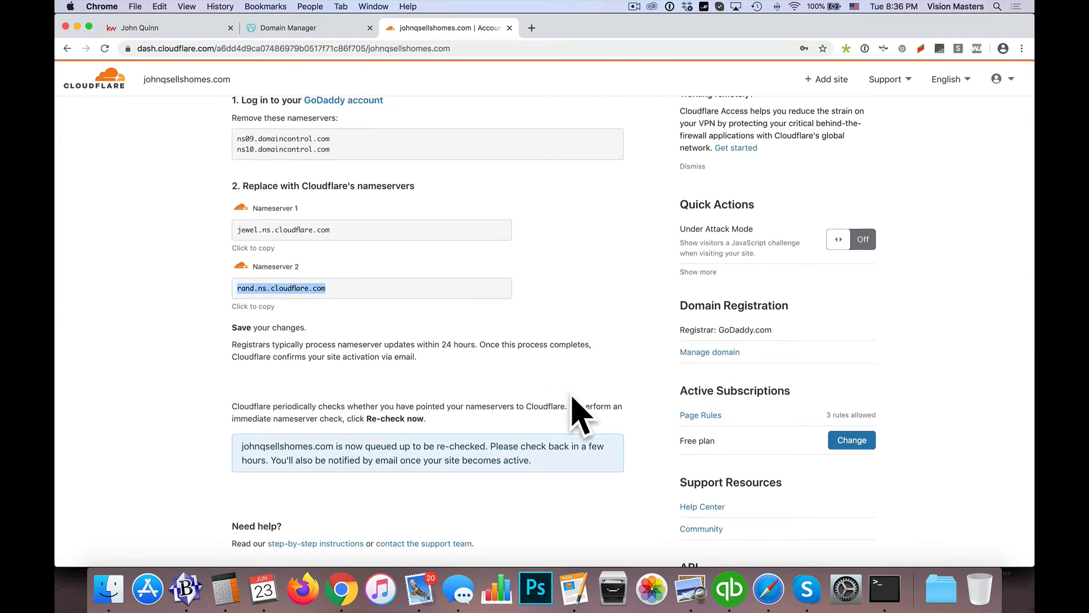
pyautogui.scroll(6, 589, 345)
pyautogui.scroll(-7, 589, 345)
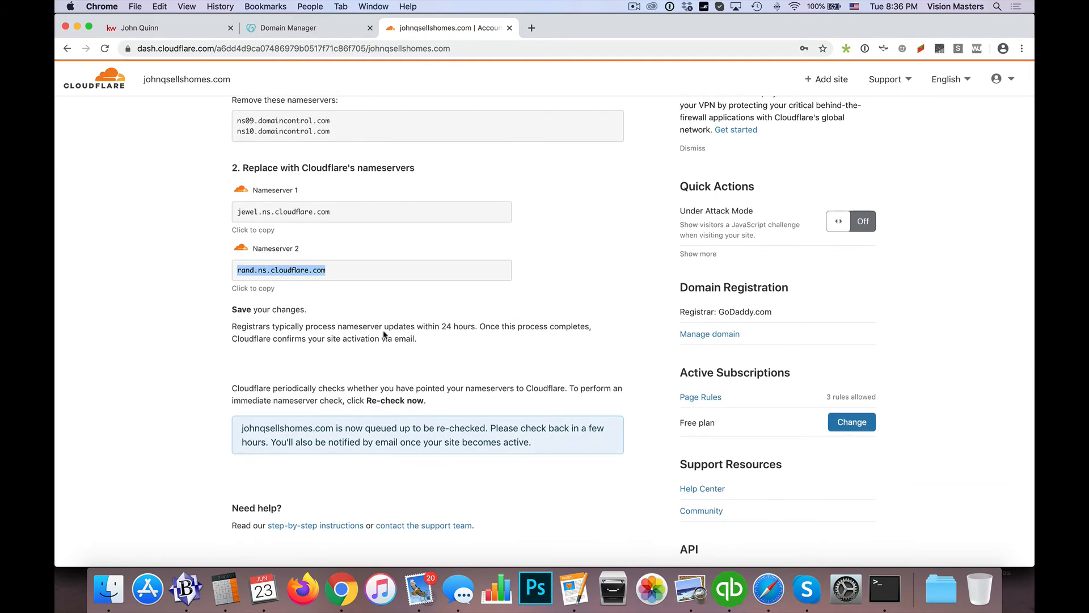
pyautogui.scroll(7, 573, 326)
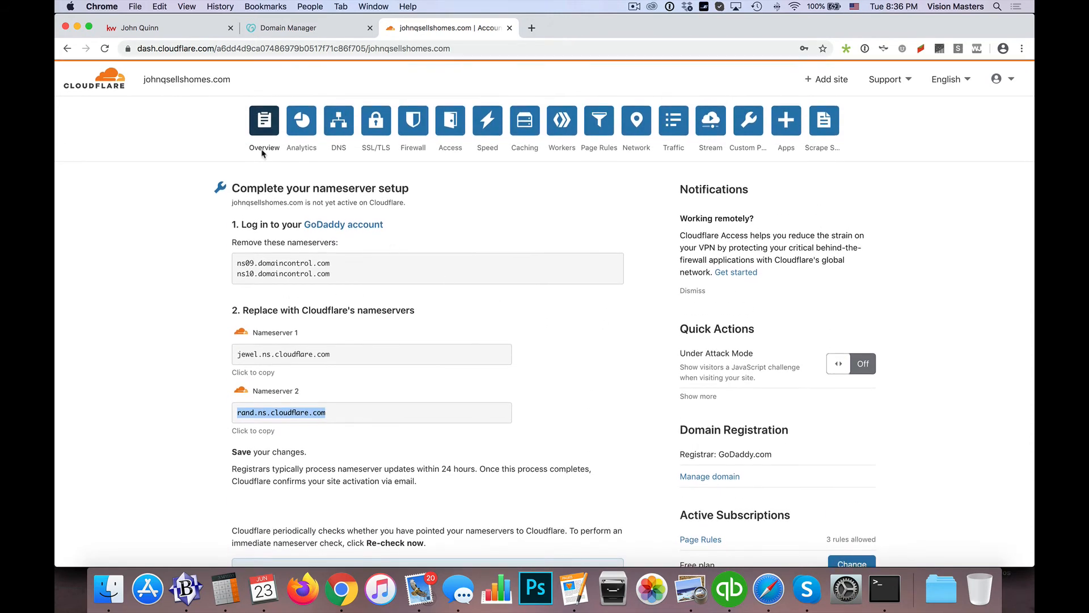
pyautogui.click(435, 218)
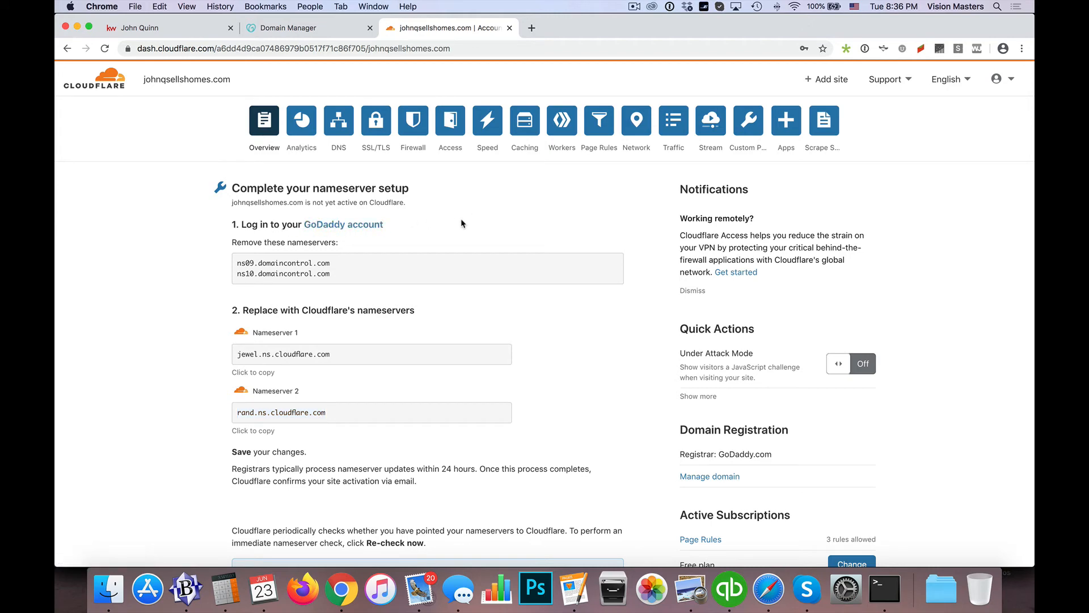
pyautogui.press('super+r')
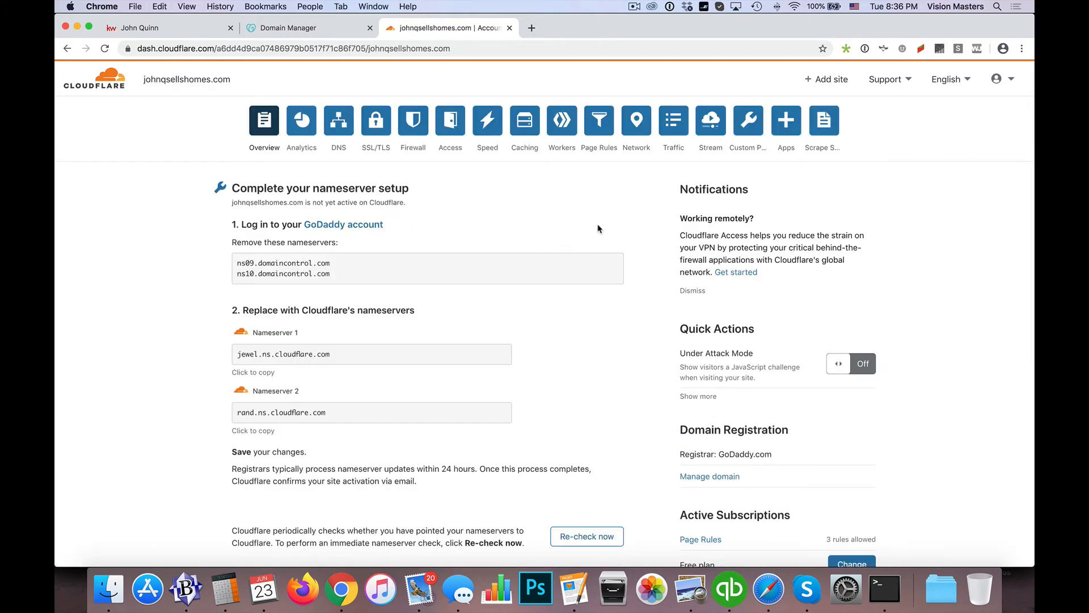
pyautogui.scroll(-4, 598, 229)
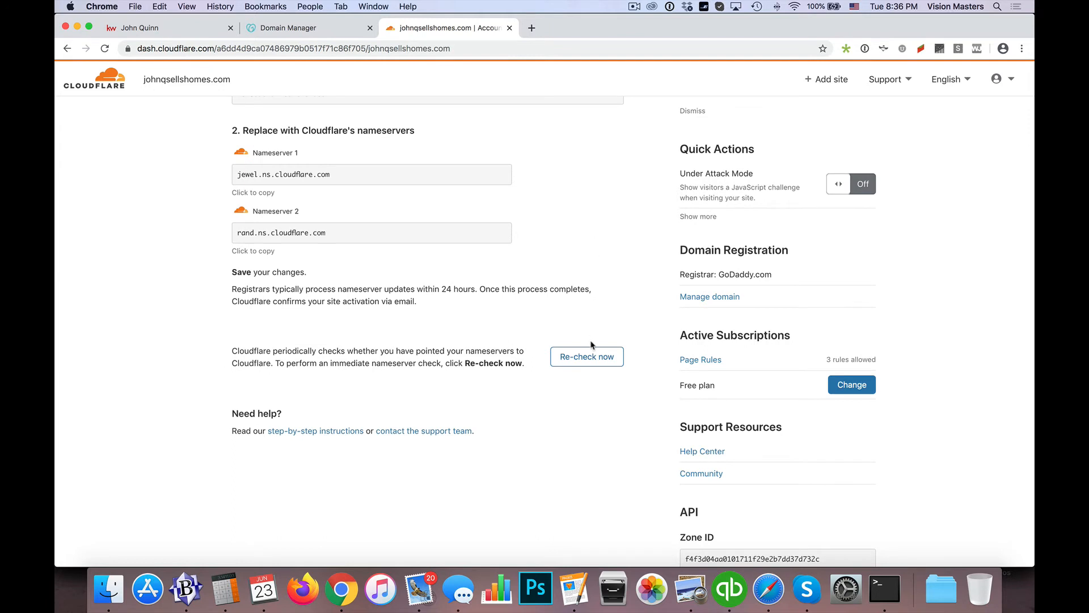
pyautogui.click(588, 362)
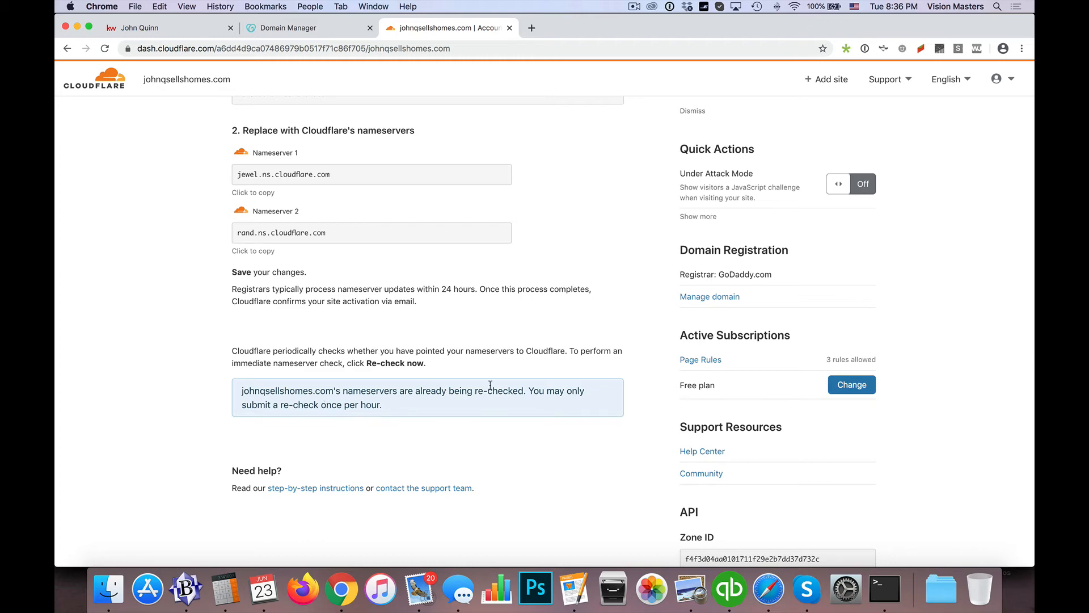
pyautogui.scroll(5, 490, 386)
pyautogui.scroll(1, 562, 360)
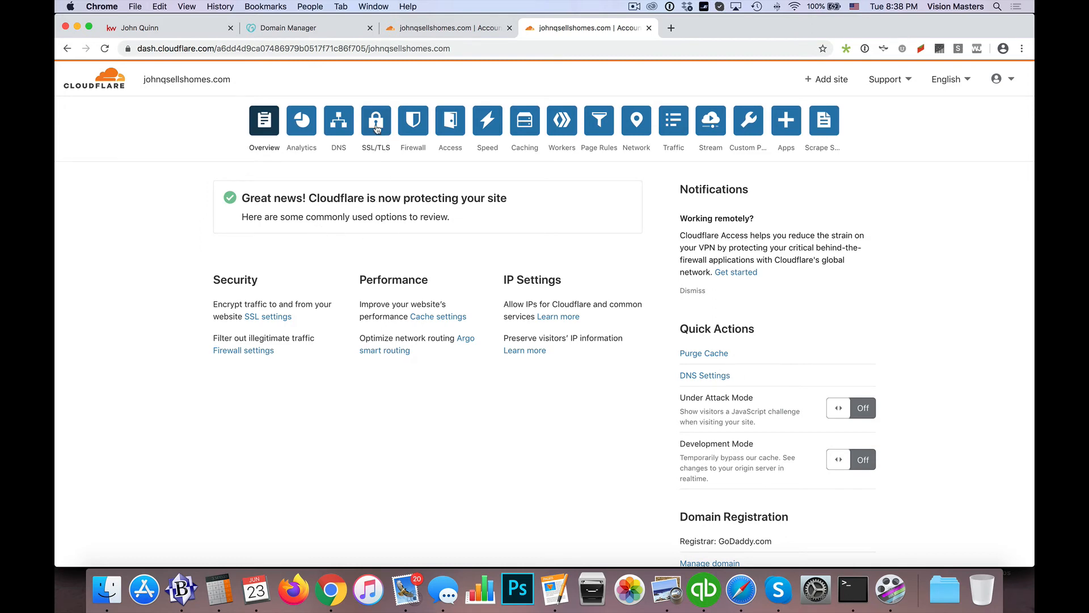
# Check the domain's SSL/TLS encryption mode and start creating a new page rule
pyautogui.click(374, 143)
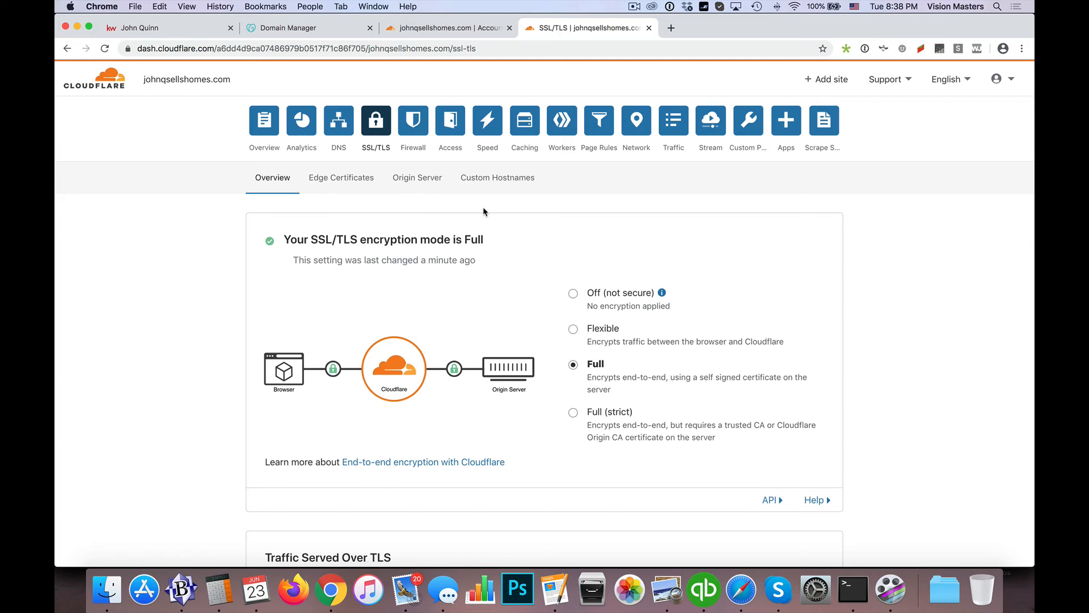
pyautogui.click(598, 127)
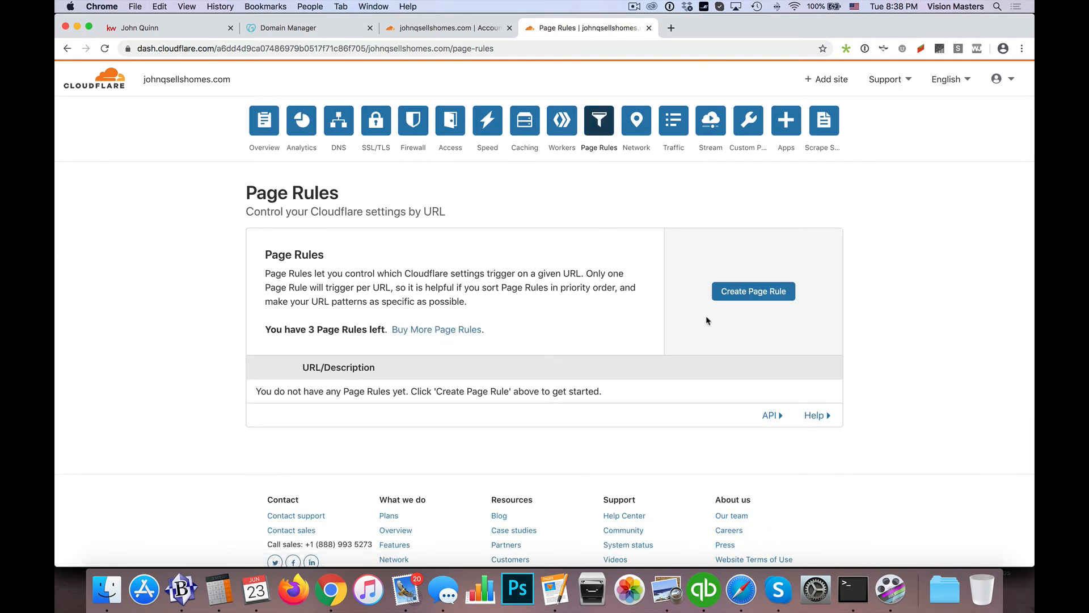
pyautogui.click(732, 297)
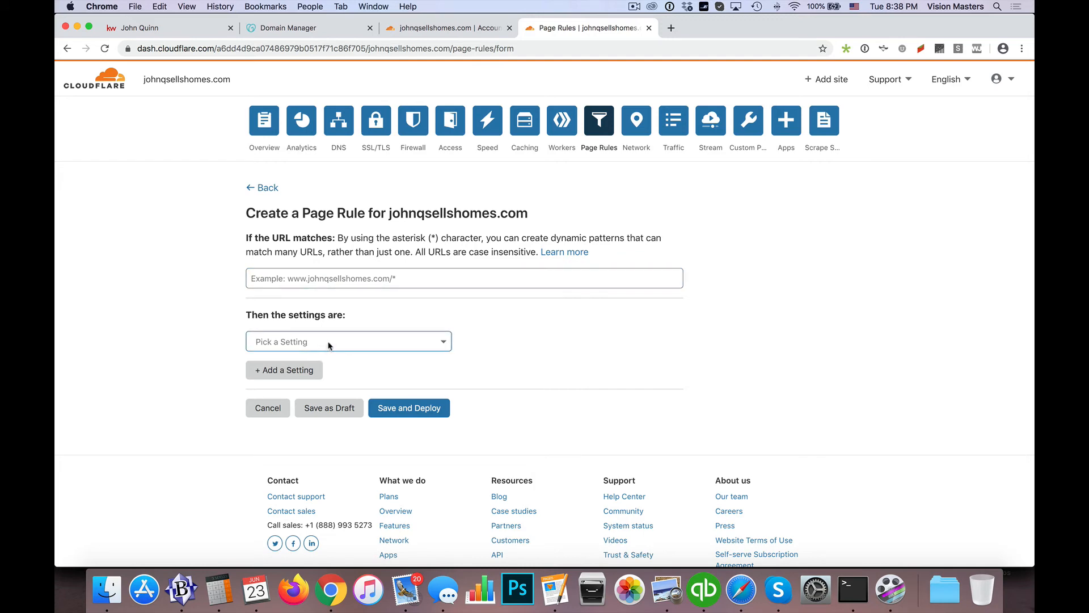
# Copy the address of the realtor's Keller Williams website and return to the unfinished page rule
pyautogui.click(179, 31)
pyautogui.click(263, 48)
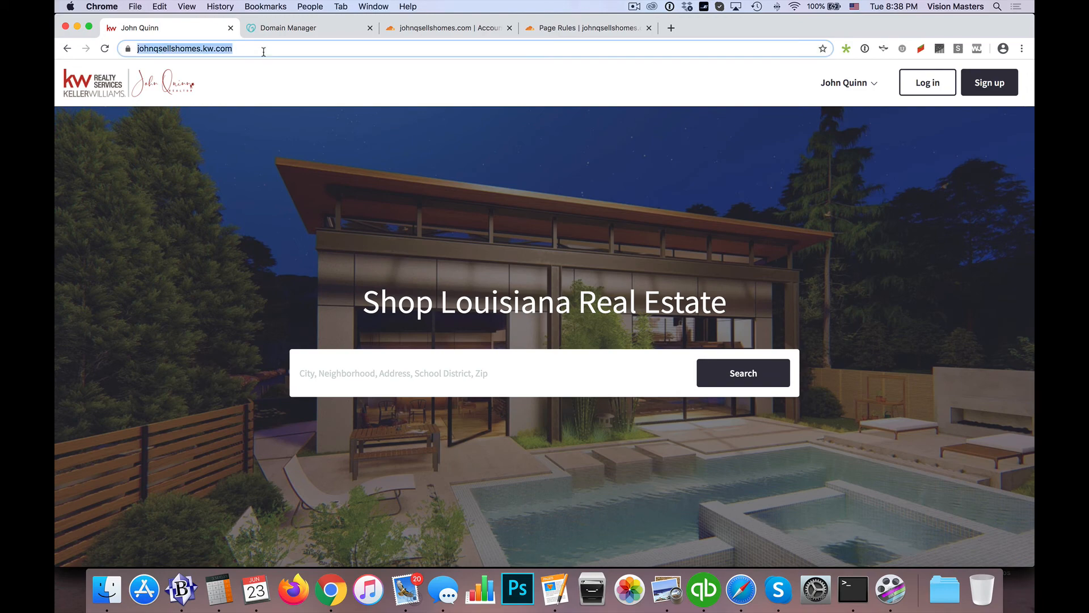
pyautogui.press('super+c')
pyautogui.click(437, 31)
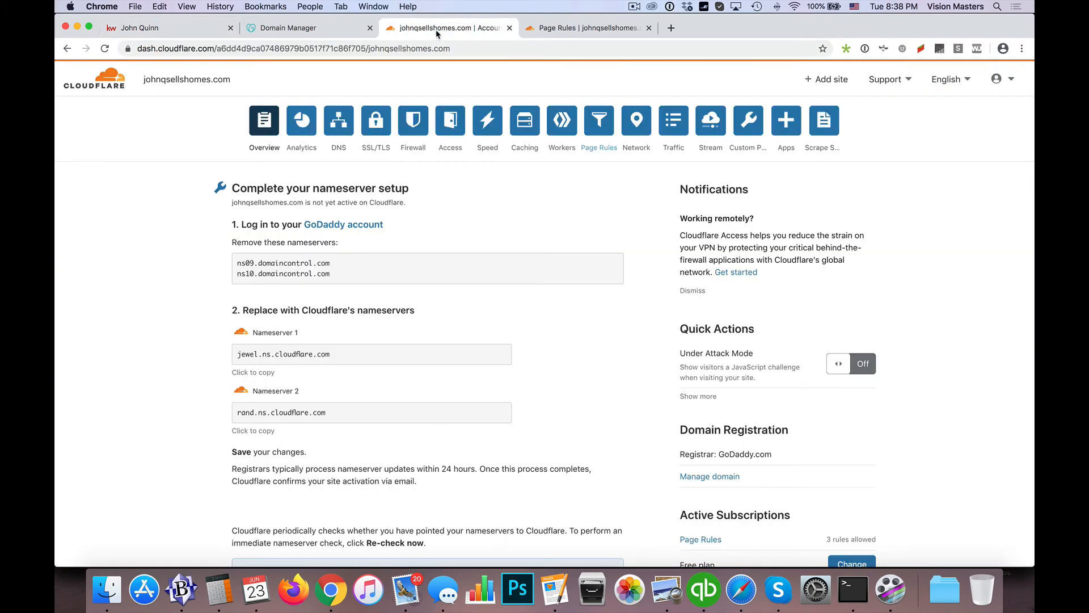
pyautogui.click(569, 29)
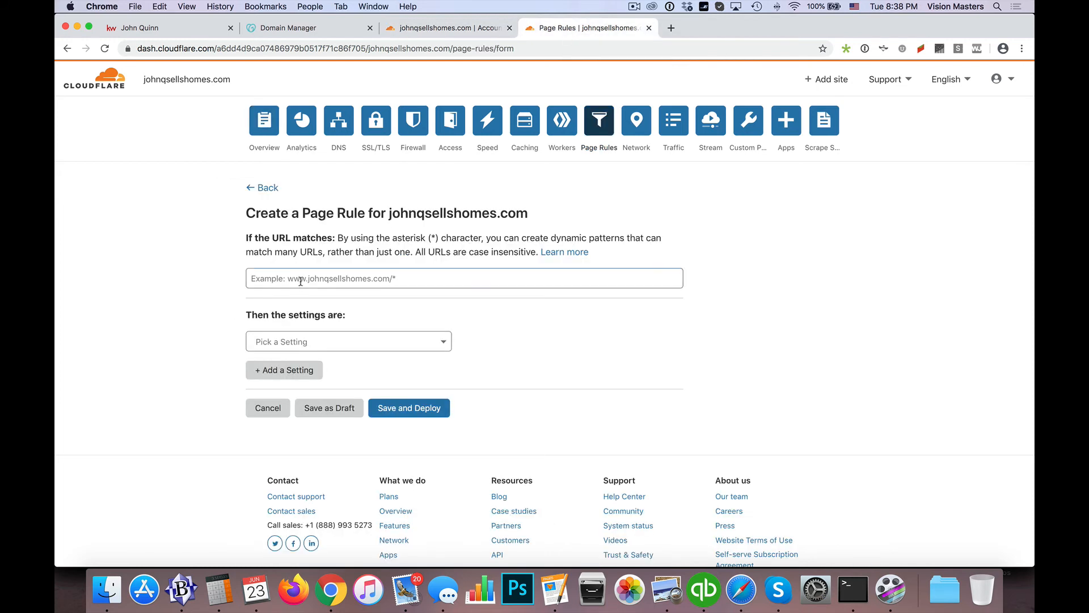
# Set the page rule's URL match to the bare root domain, without www or a wildcard
pyautogui.click(324, 281)
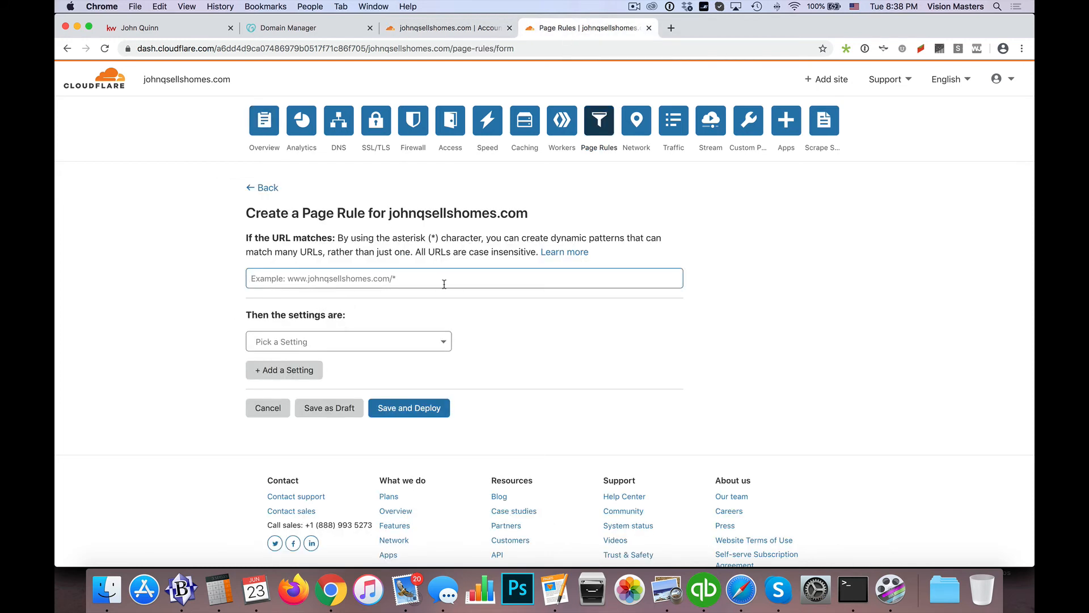
pyautogui.write('jo')
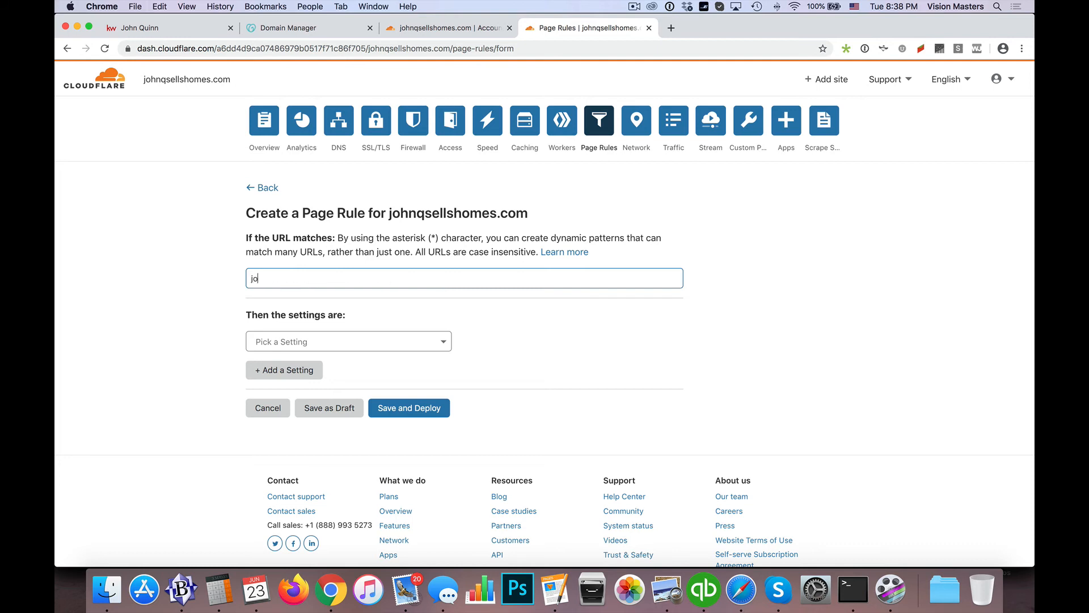
pyautogui.write('hnqsellshomes.com')
# Choose Forwarding URL as the page rule's setting with status code 301 - Permanent Redirect
pyautogui.click(339, 341)
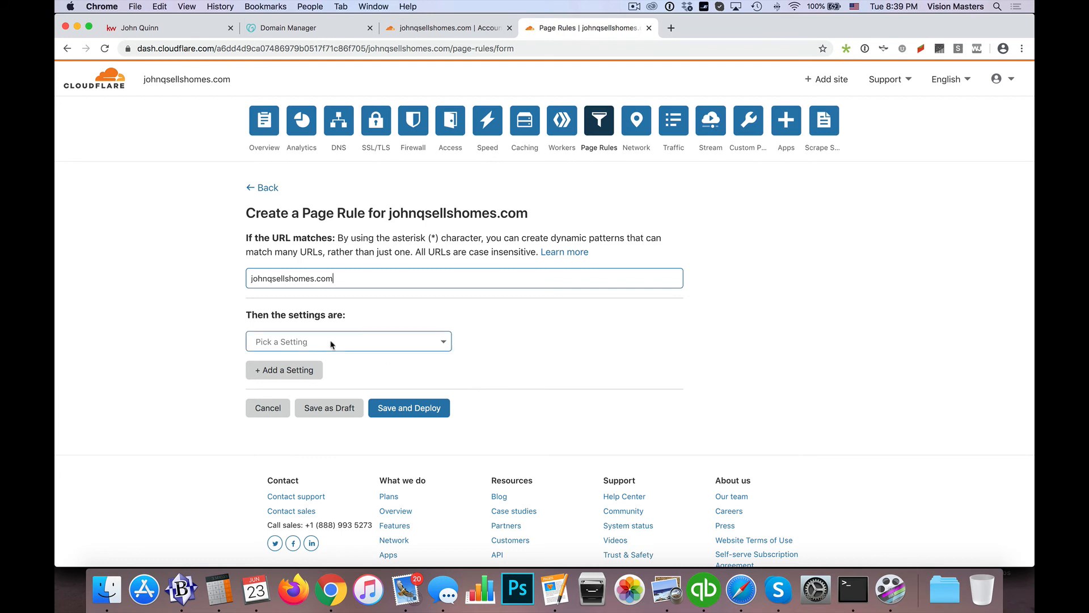
pyautogui.scroll(-2, 321, 409)
pyautogui.scroll(-3, 324, 411)
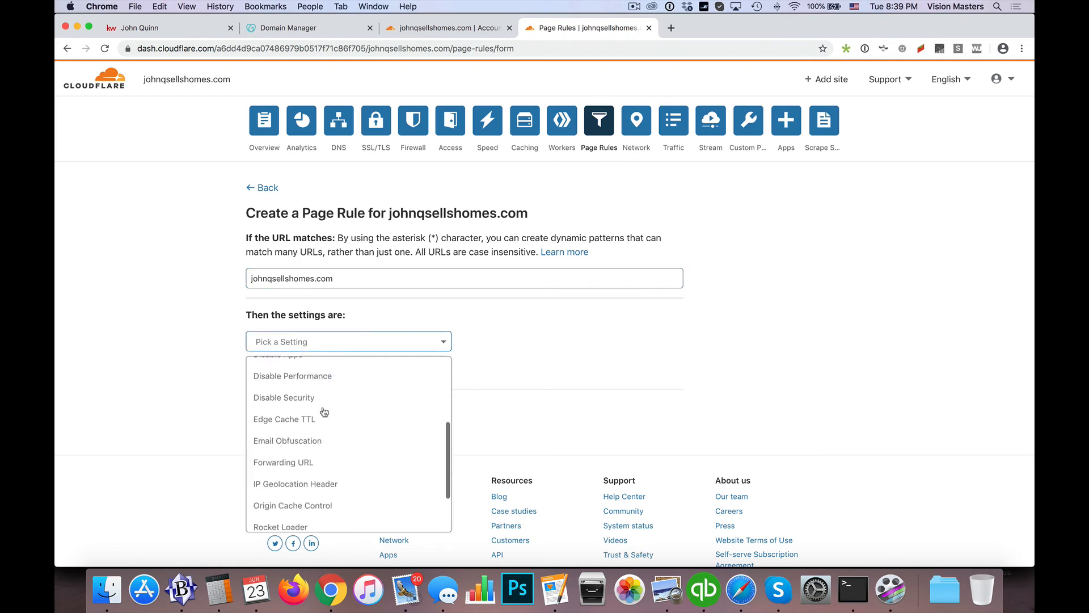
pyautogui.click(303, 452)
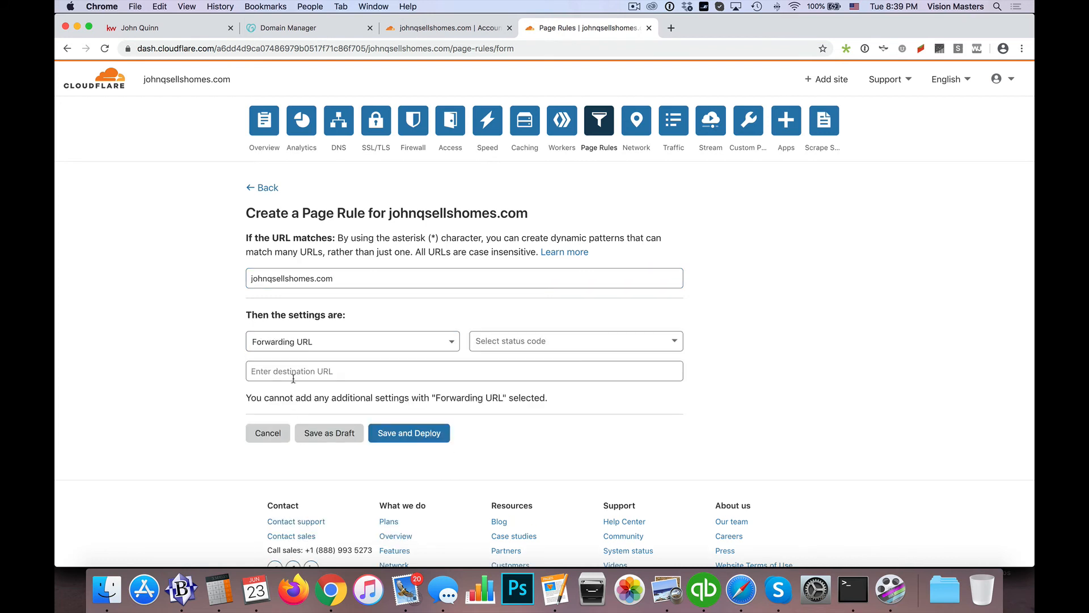
pyautogui.click(516, 345)
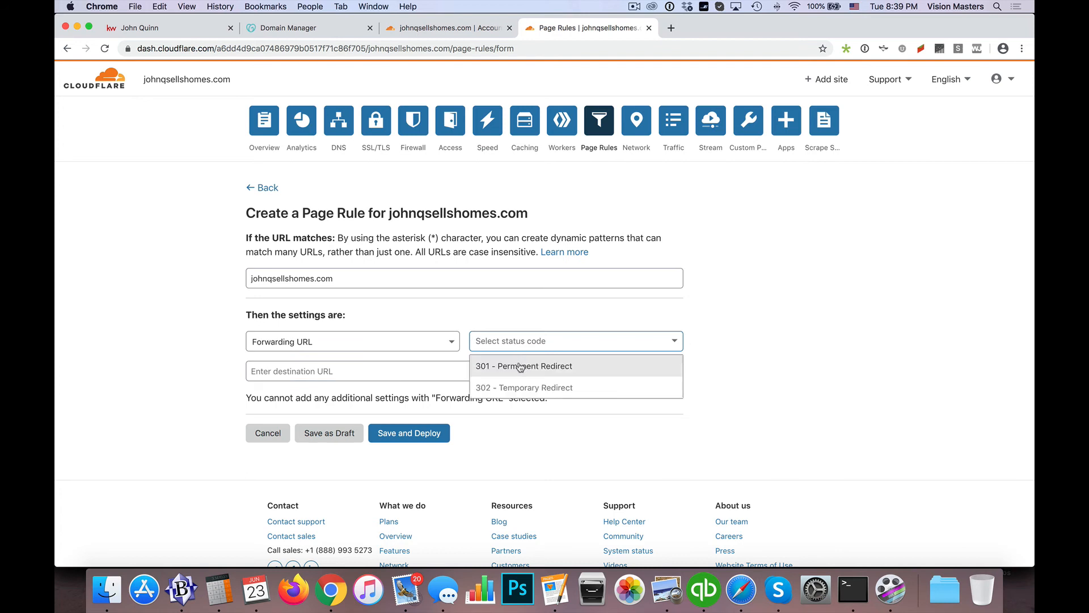
pyautogui.click(512, 368)
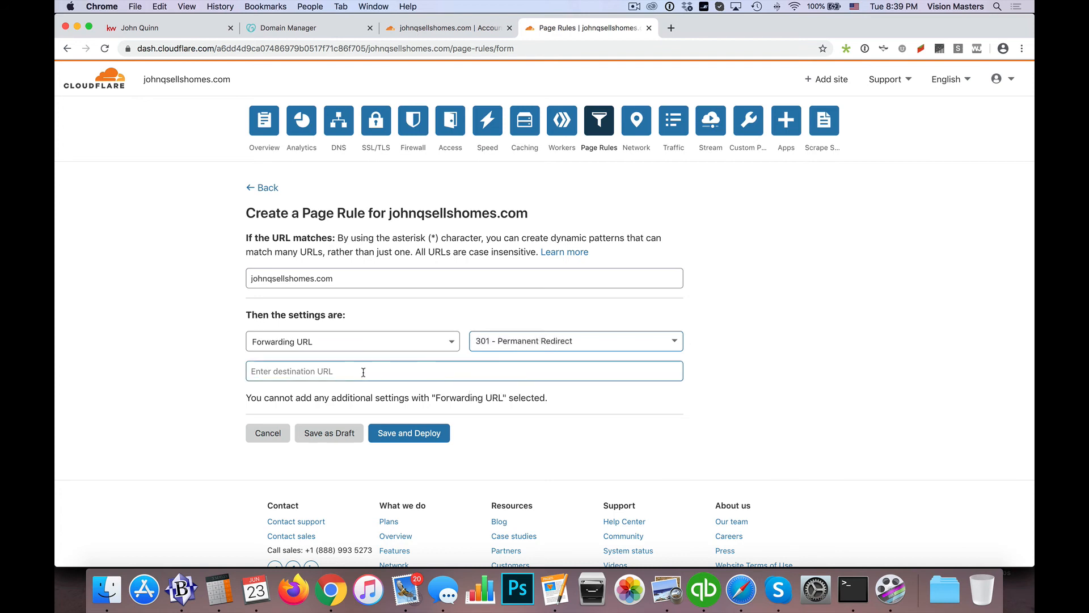
# Enter the copied Keller Williams website address as the destination URL, and save and deploy the page rule
pyautogui.click(334, 372)
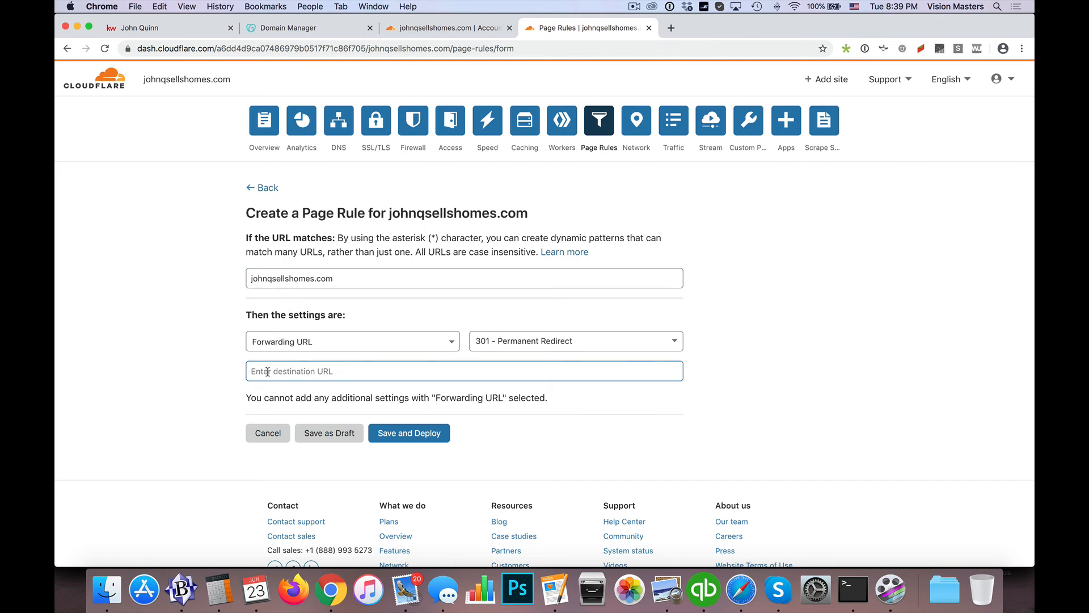
pyautogui.write('https://johnqsellshomes.kw.com/')
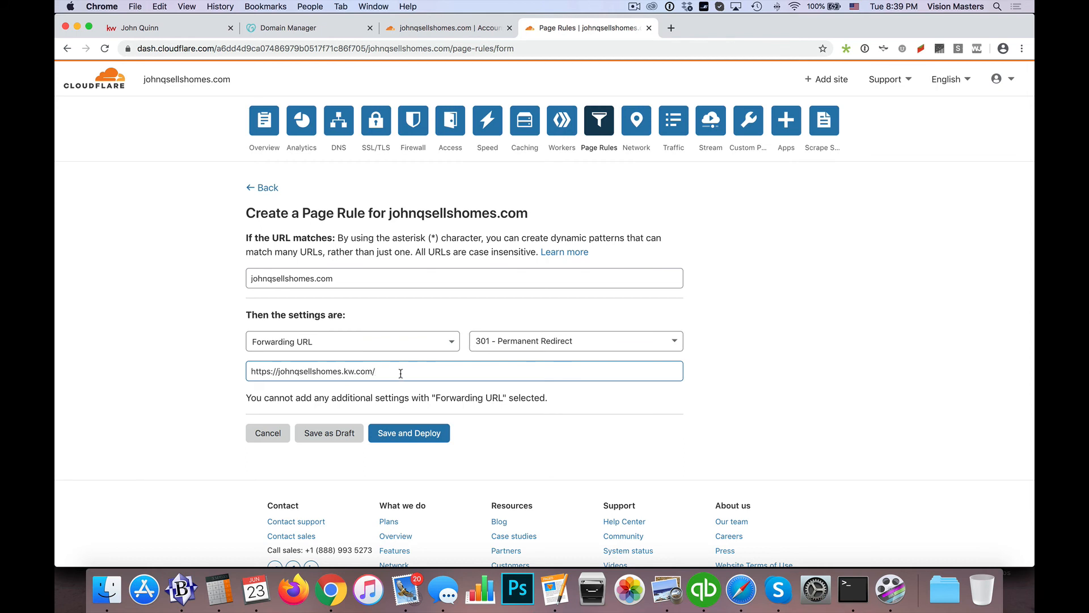
pyautogui.click(416, 434)
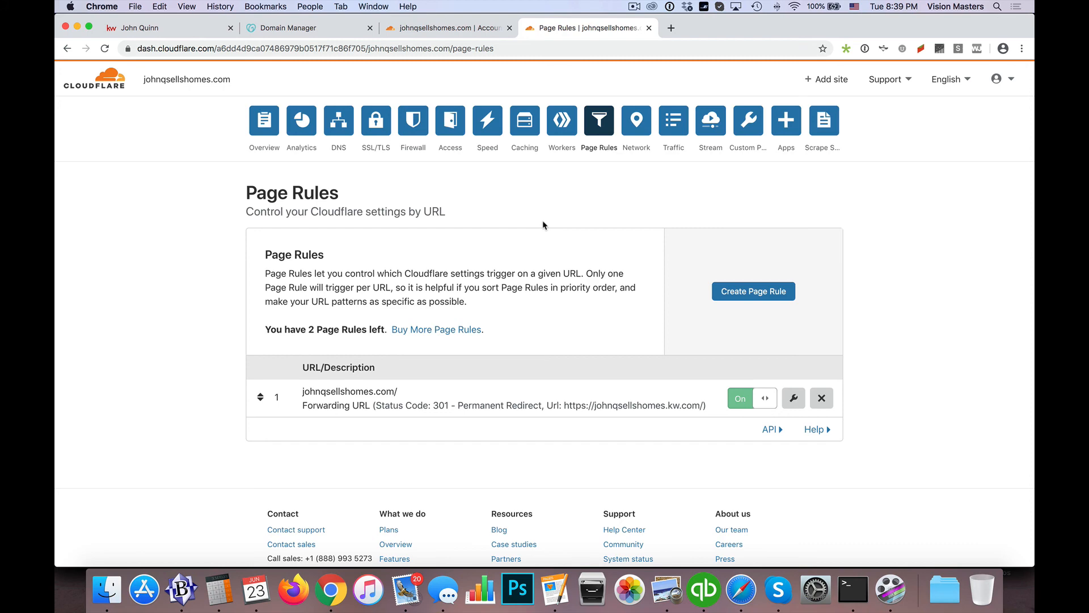
# Switch to Safari, reload the domain's address to test the secure forwarding, and return to Cloudflare in Chrome
pyautogui.press('super+Tab')
pyautogui.press('super+Tab')
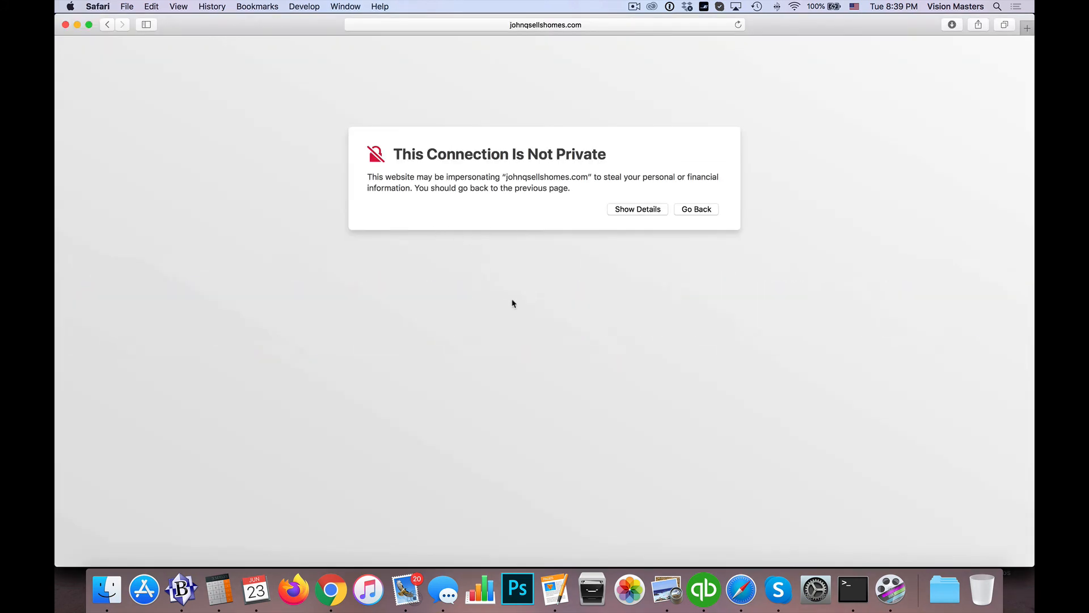
pyautogui.press('super+r')
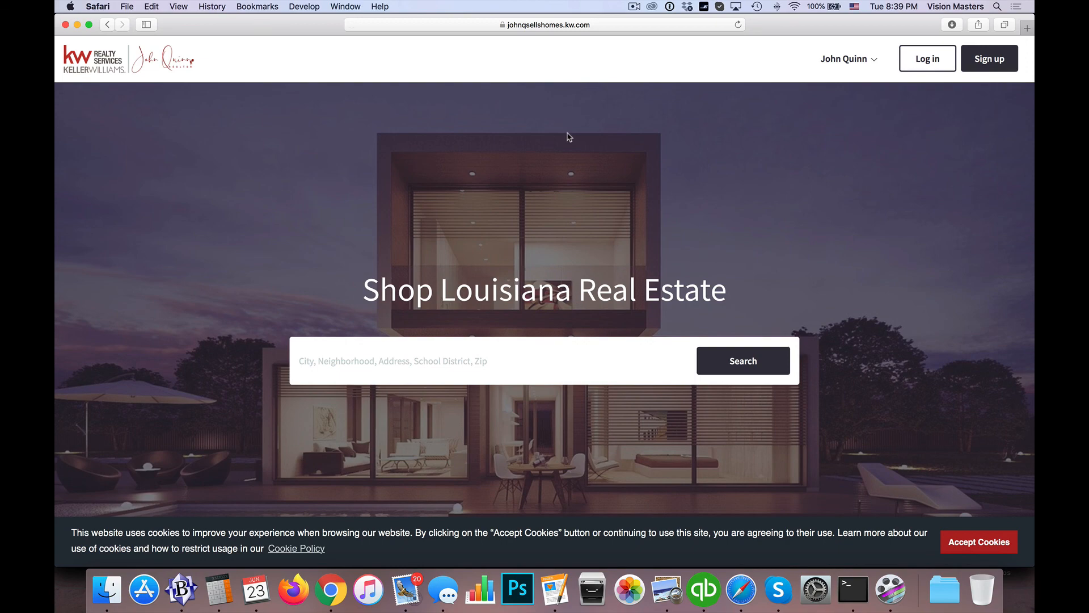
pyautogui.press('super+Tab')
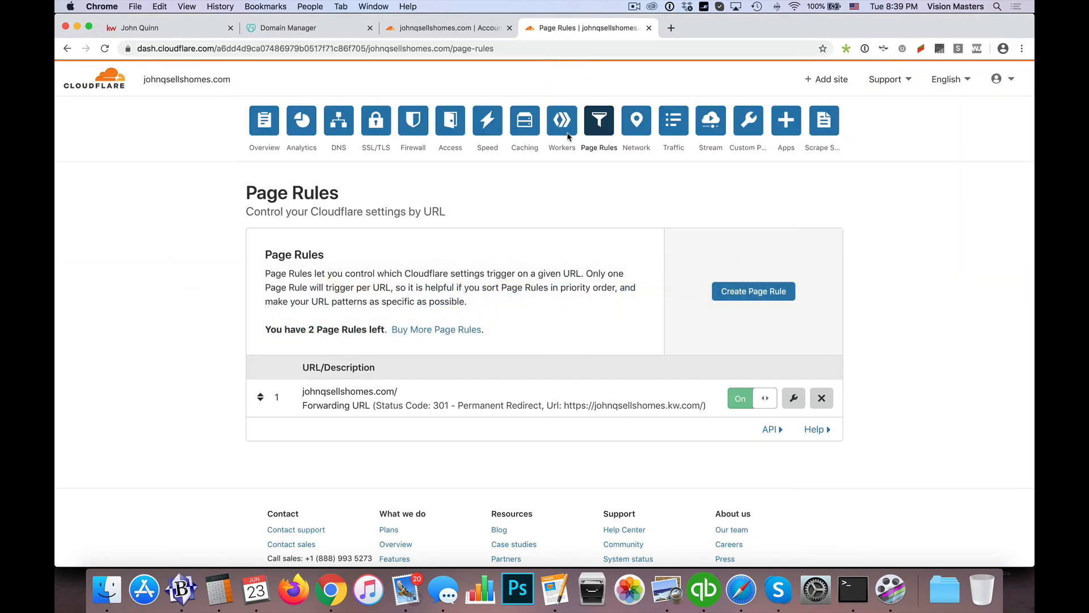